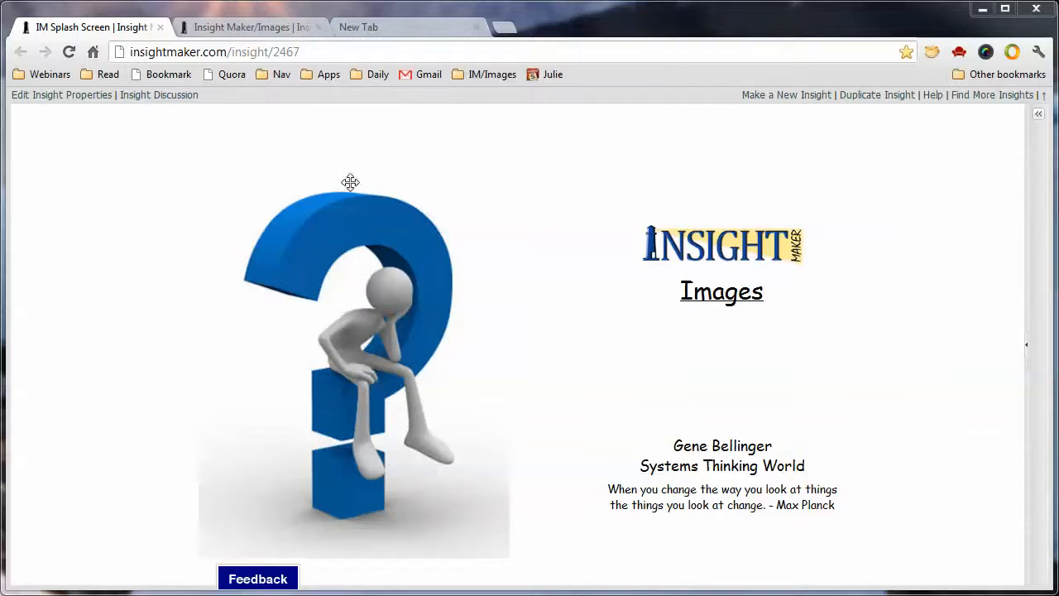
Switch to the Insight Maker/Images insight and add a new picture to the empty canvas area below the two diagrams
{"action": "left_click", "coordinate": [265, 31]}
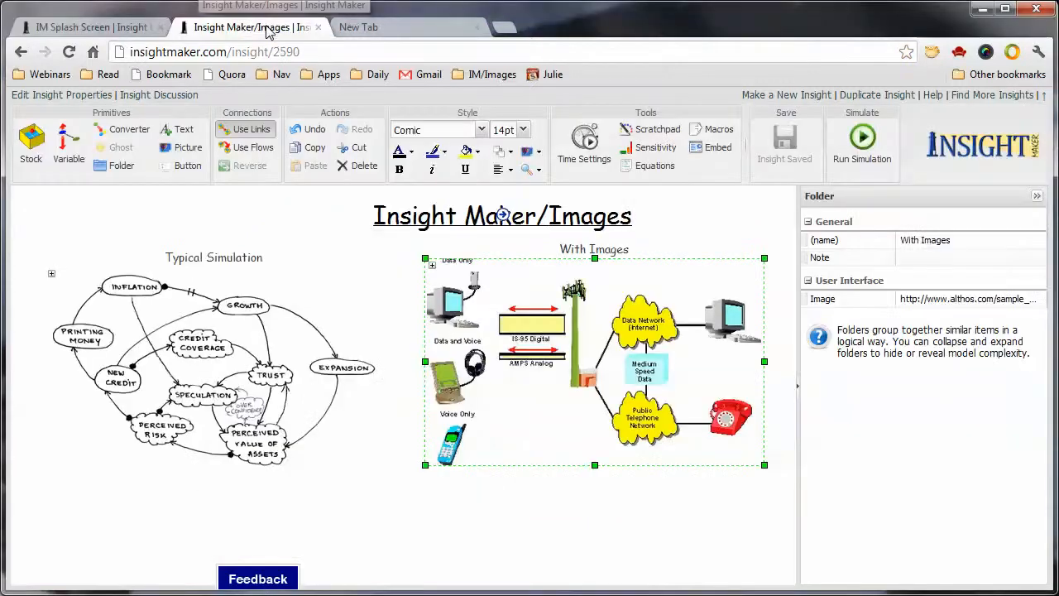
{"action": "left_click", "coordinate": [347, 443]}
{"action": "left_click", "coordinate": [441, 513]}
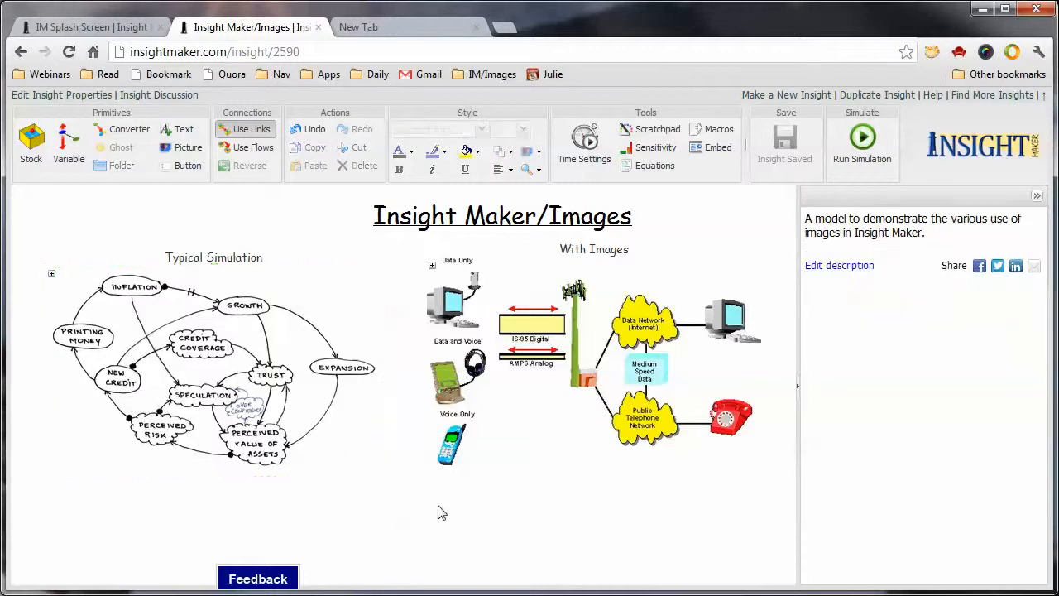
{"action": "left_click", "coordinate": [180, 149]}
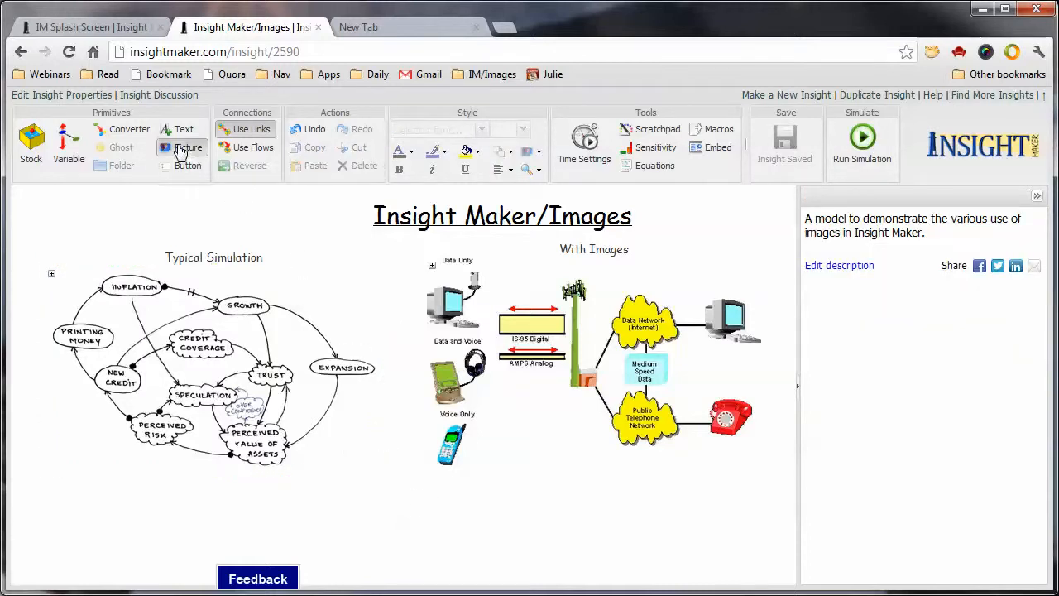
{"action": "left_click", "coordinate": [394, 485]}
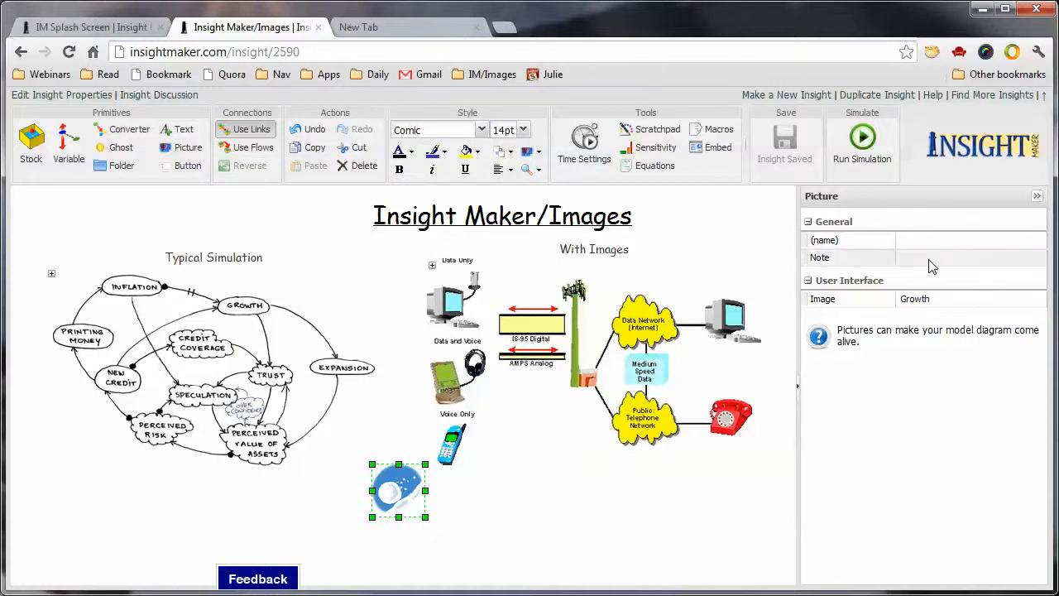
Set the new picture's image to the built-in Positive Feedback Clockwise symbol
{"action": "left_click", "coordinate": [958, 299]}
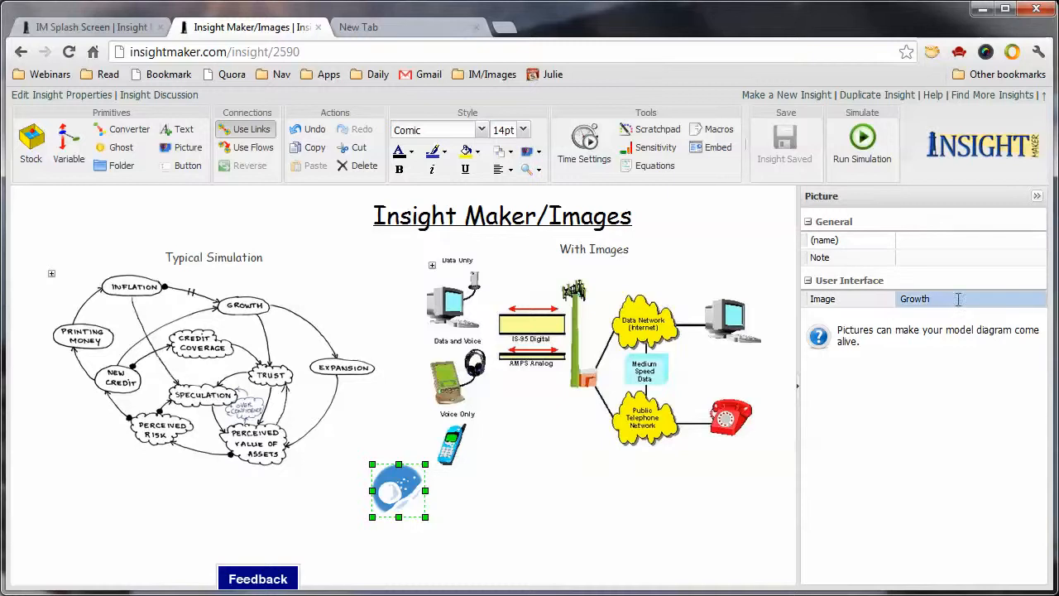
{"action": "left_click", "coordinate": [1037, 300]}
{"action": "left_click_drag", "start_coordinate": [1036, 334], "coordinate": [1036, 341]}
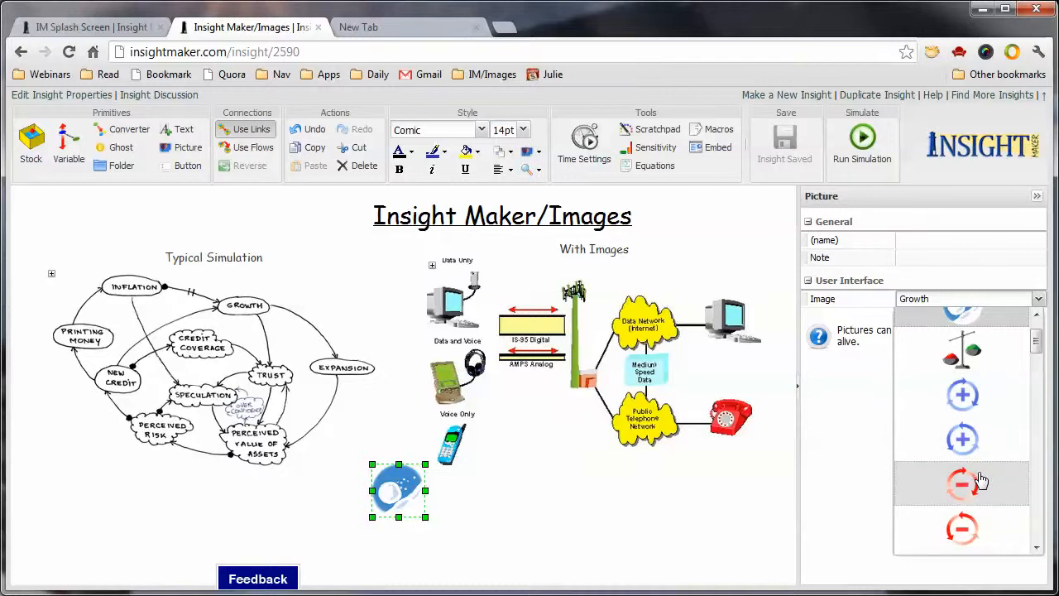
{"action": "left_click", "coordinate": [965, 396]}
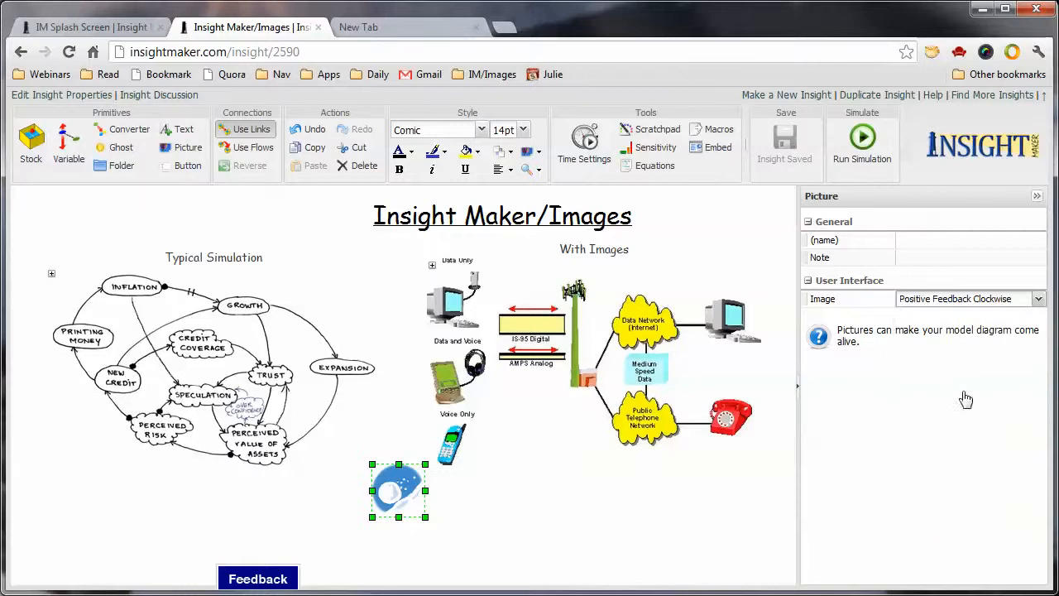
{"action": "left_click", "coordinate": [745, 526]}
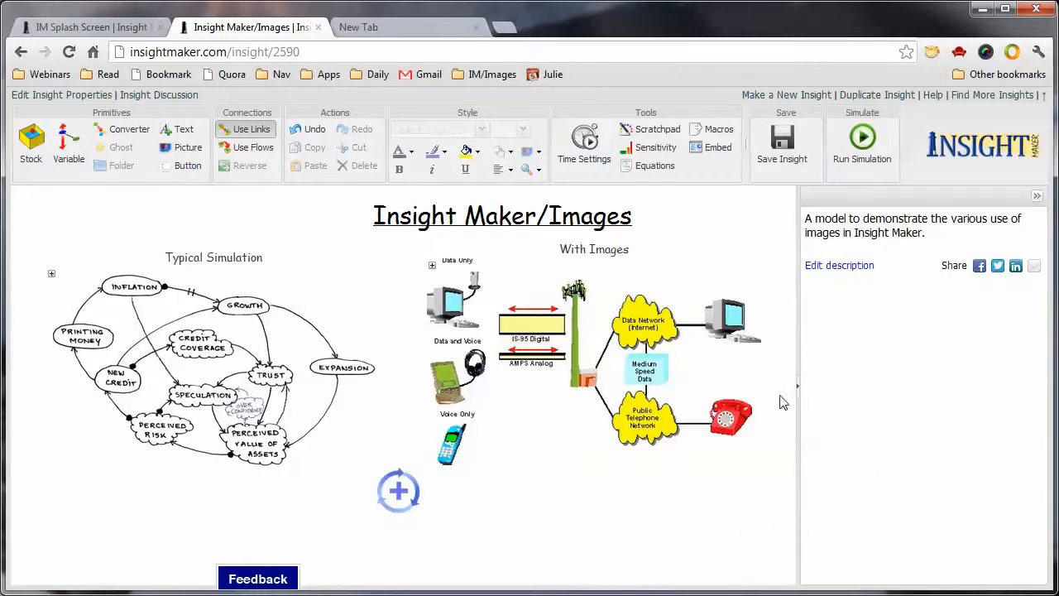
Name the feedback loop picture "R4 Growth"
{"action": "left_click", "coordinate": [400, 490]}
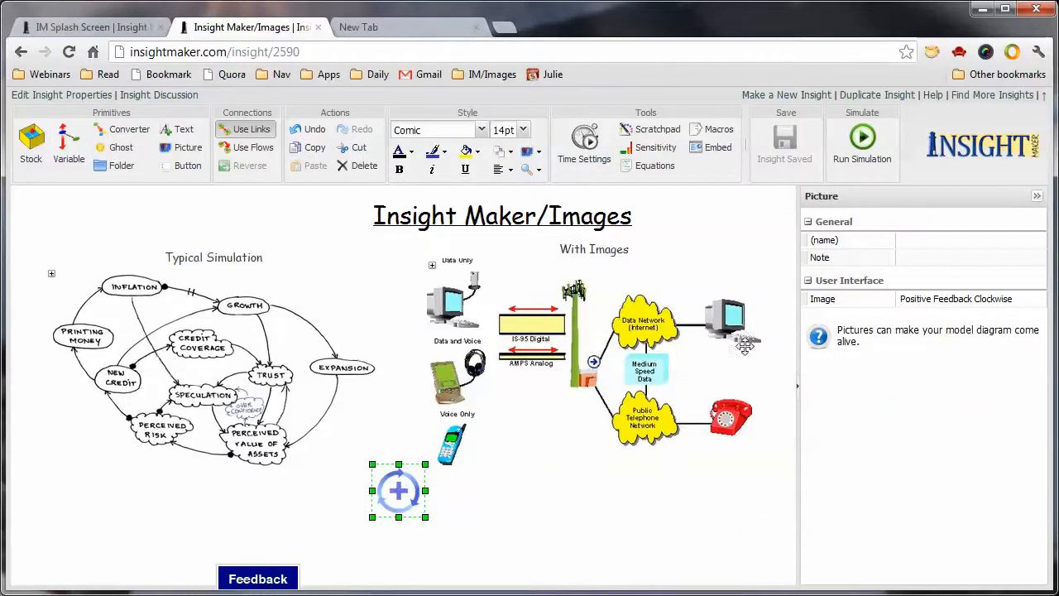
{"action": "left_click", "coordinate": [923, 240]}
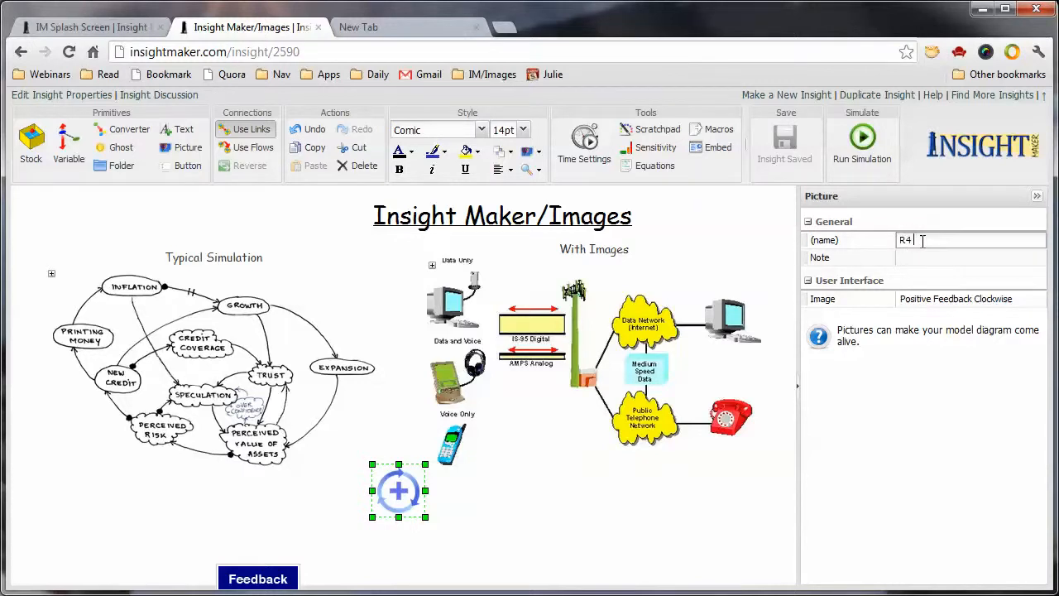
{"action": "type", "text": "R4 Growth"}
{"action": "key", "text": "Return"}
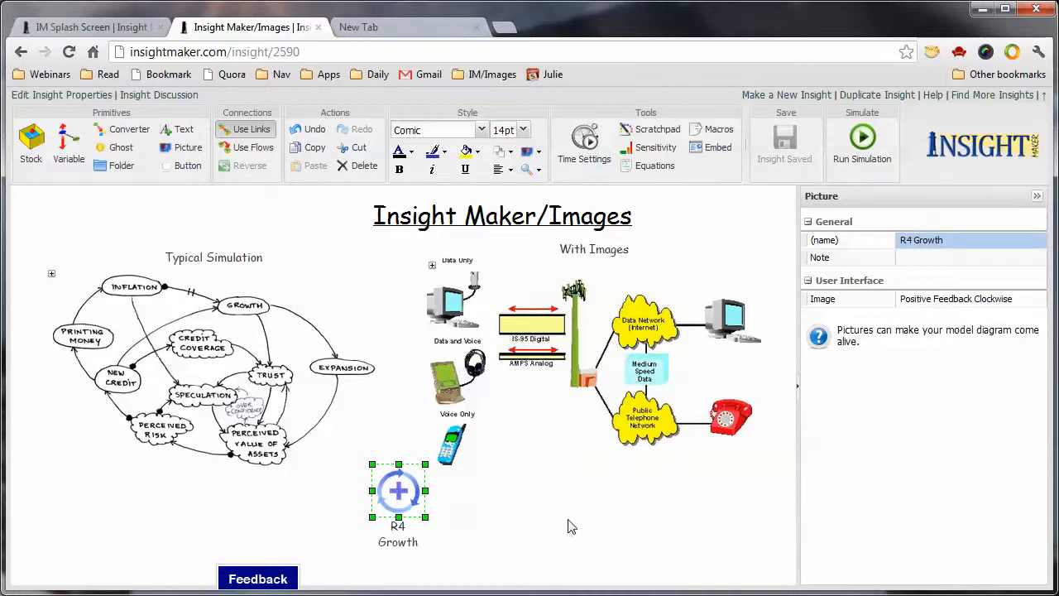
{"action": "left_click", "coordinate": [488, 521]}
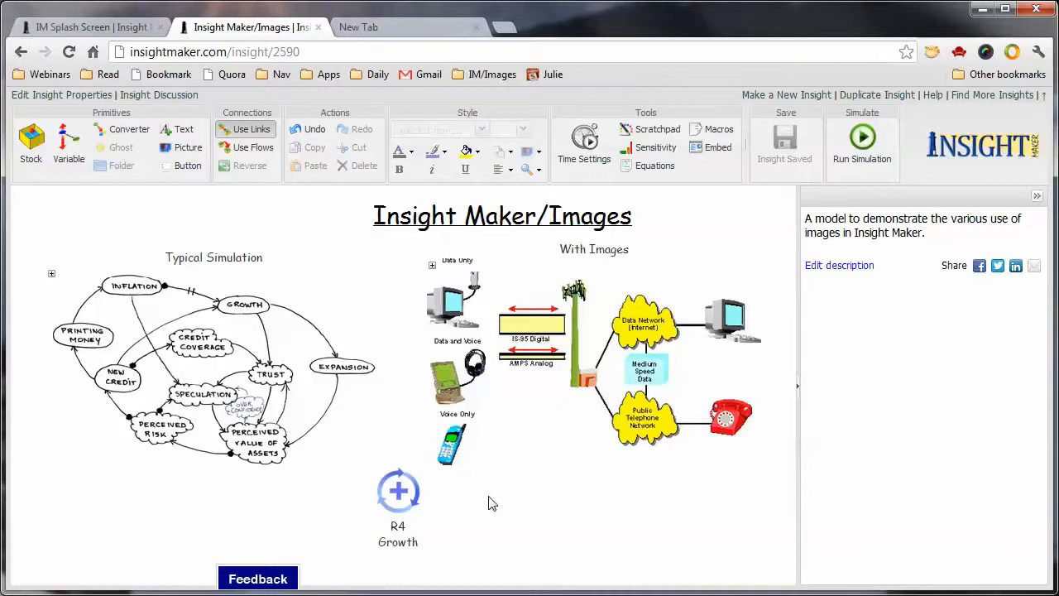
Browse the built-in images available for the R4 Growth picture, keeping its current image and leaving the picture selected
{"action": "left_click", "coordinate": [404, 491]}
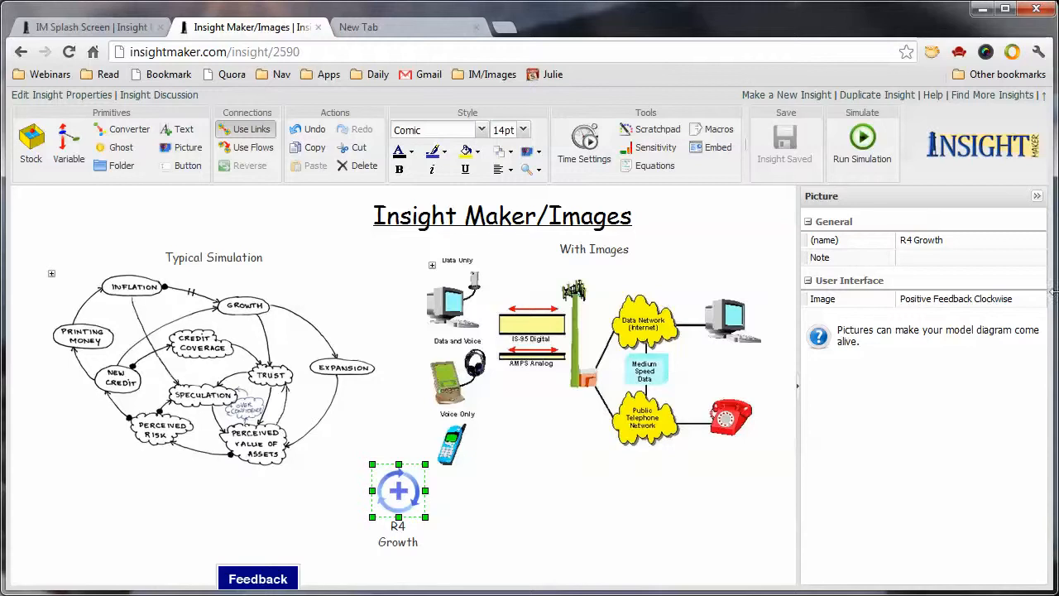
{"action": "left_click", "coordinate": [1027, 299]}
{"action": "left_click", "coordinate": [1040, 299]}
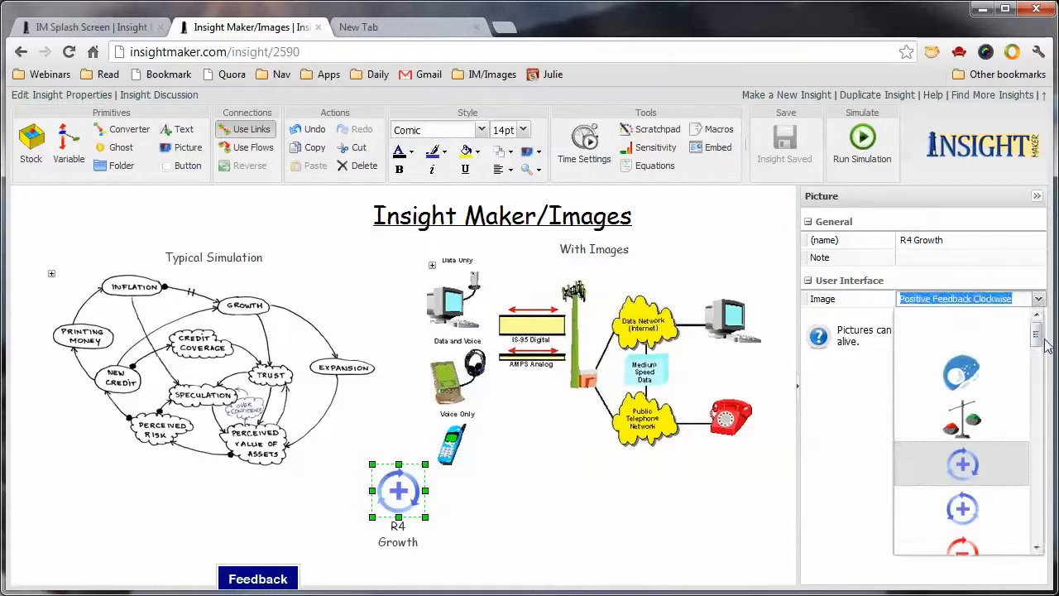
{"action": "left_click_drag", "start_coordinate": [1044, 335], "coordinate": [1036, 418]}
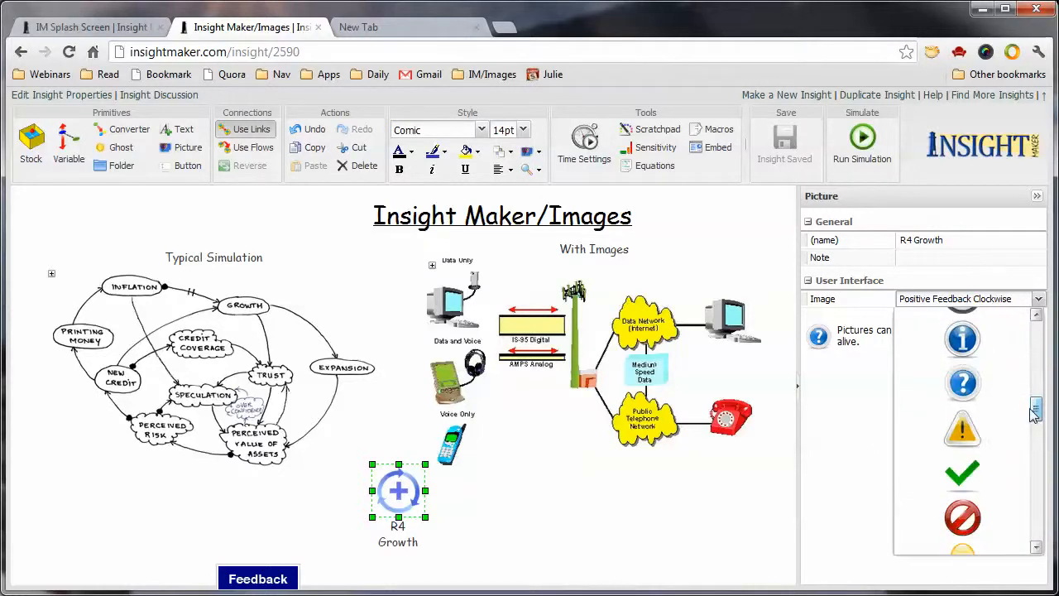
{"action": "left_click", "coordinate": [654, 520]}
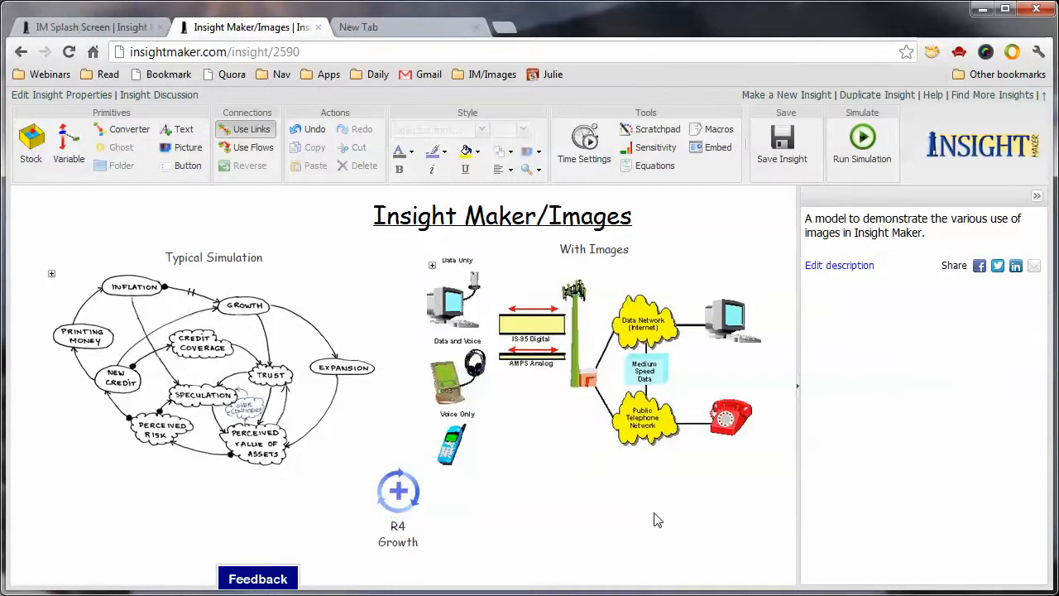
{"action": "left_click", "coordinate": [411, 497]}
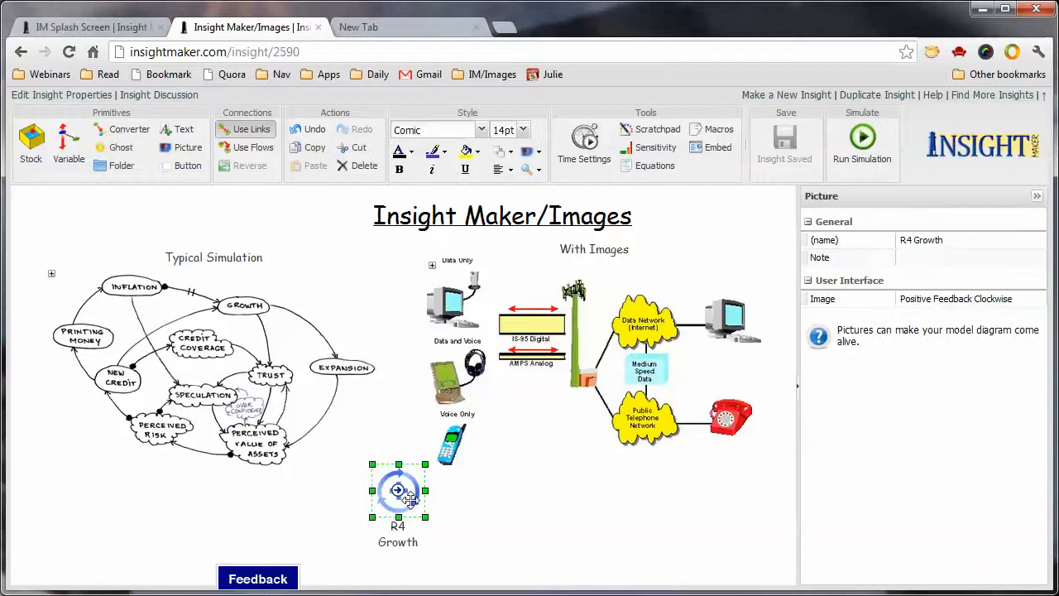
Search Google Images for "bank" in the empty browser tab
{"action": "left_click", "coordinate": [446, 27]}
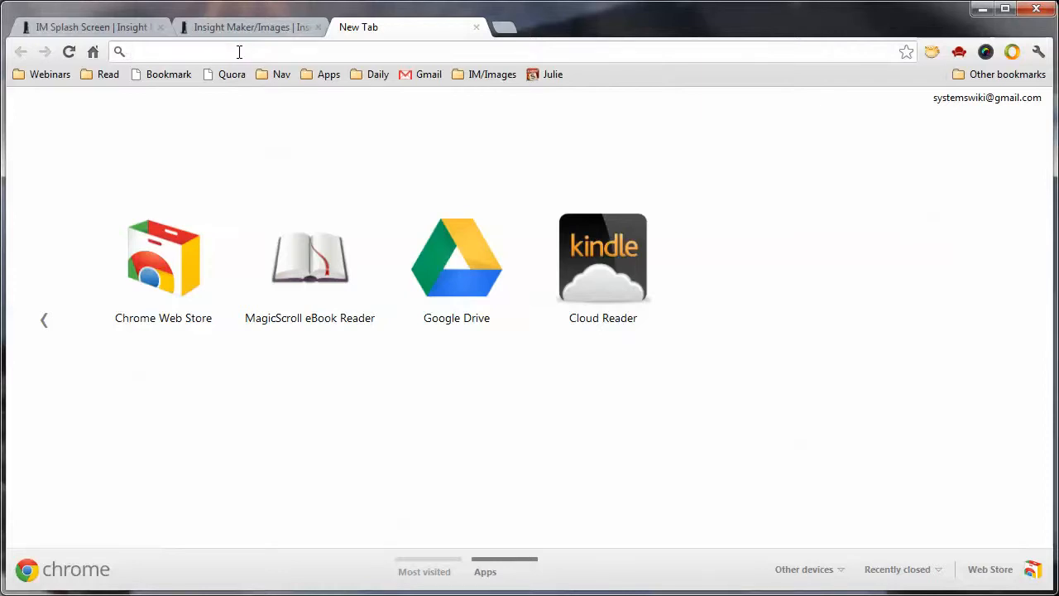
{"action": "type", "text": "bank"}
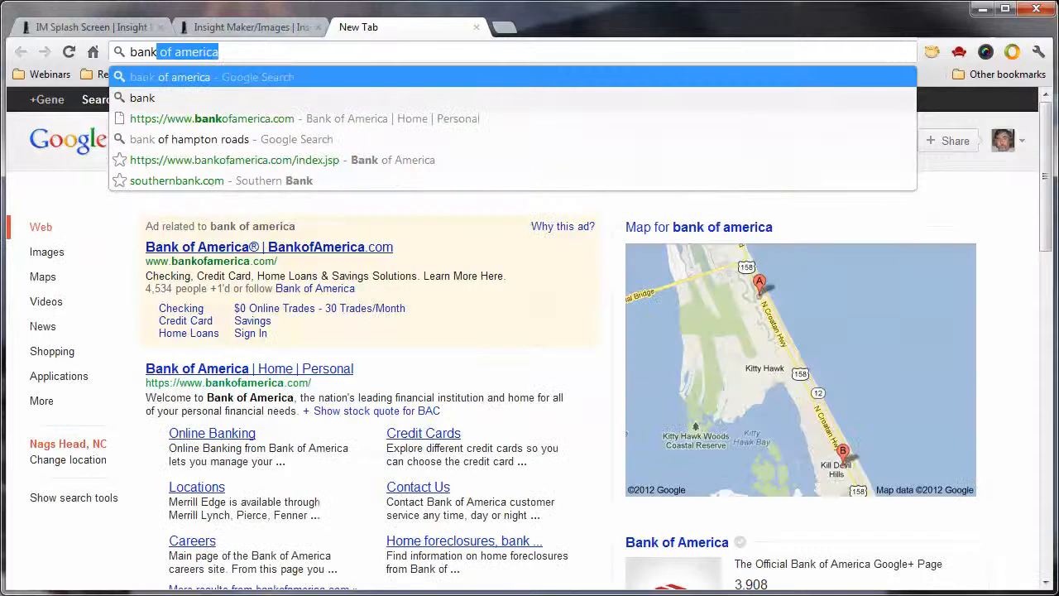
{"action": "key", "text": "Delete"}
{"action": "key", "text": "Return"}
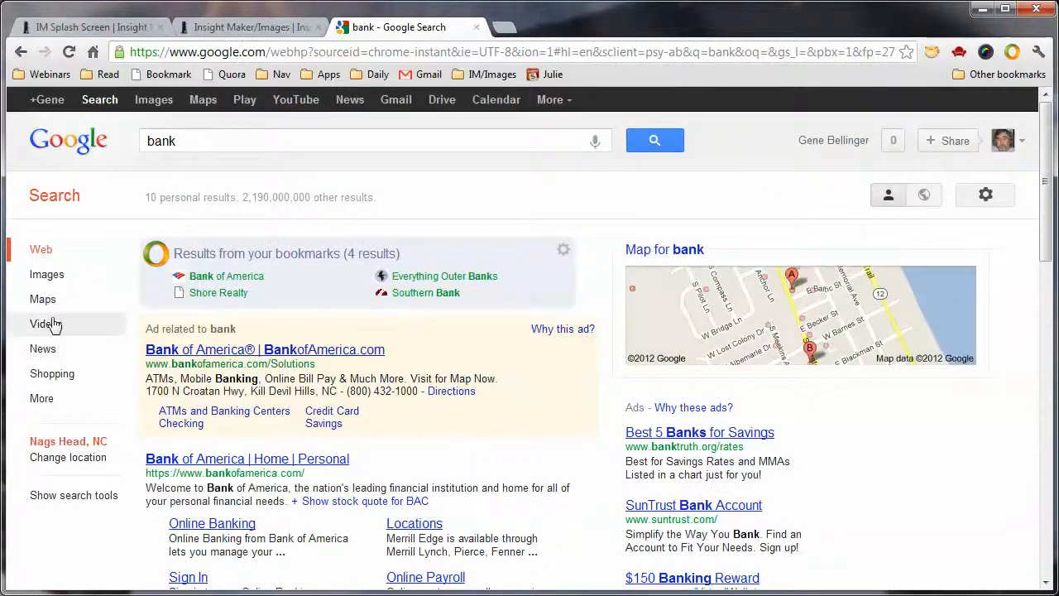
{"action": "left_click", "coordinate": [48, 276]}
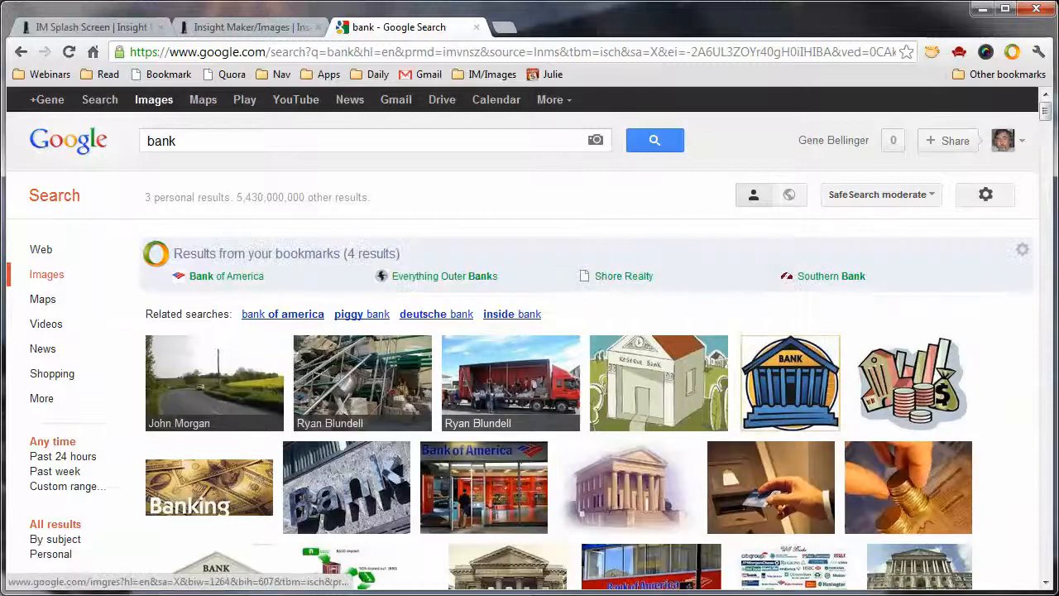
{"action": "mouse_move", "coordinate": [1045, 116]}
{"action": "left_mouse_down"}
{"action": "mouse_move", "coordinate": [1057, 257]}
{"action": "mouse_move", "coordinate": [1058, 113]}
{"action": "left_mouse_up"}
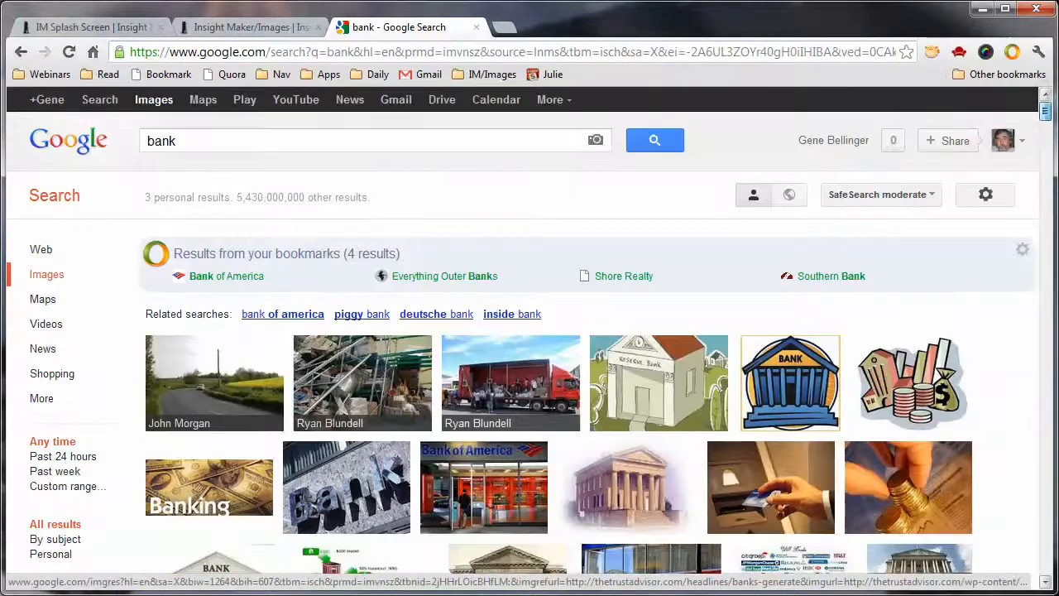
Copy the image URL of the blue BANK building thumbnail and inspect it in a new browser tab without loading it
{"action": "right_click", "coordinate": [795, 374]}
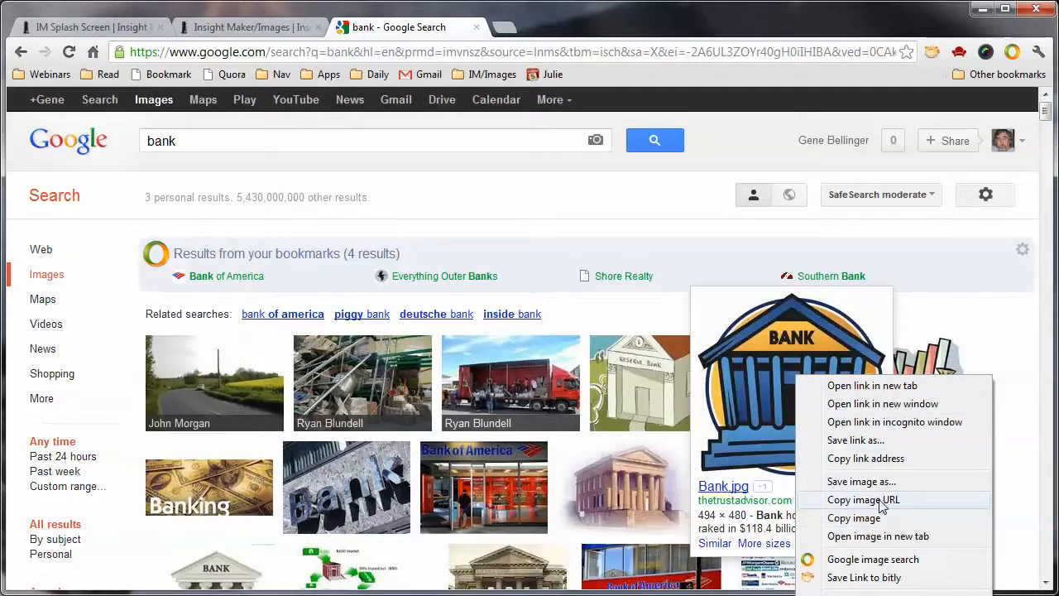
{"action": "left_click", "coordinate": [882, 502]}
{"action": "left_click", "coordinate": [503, 28]}
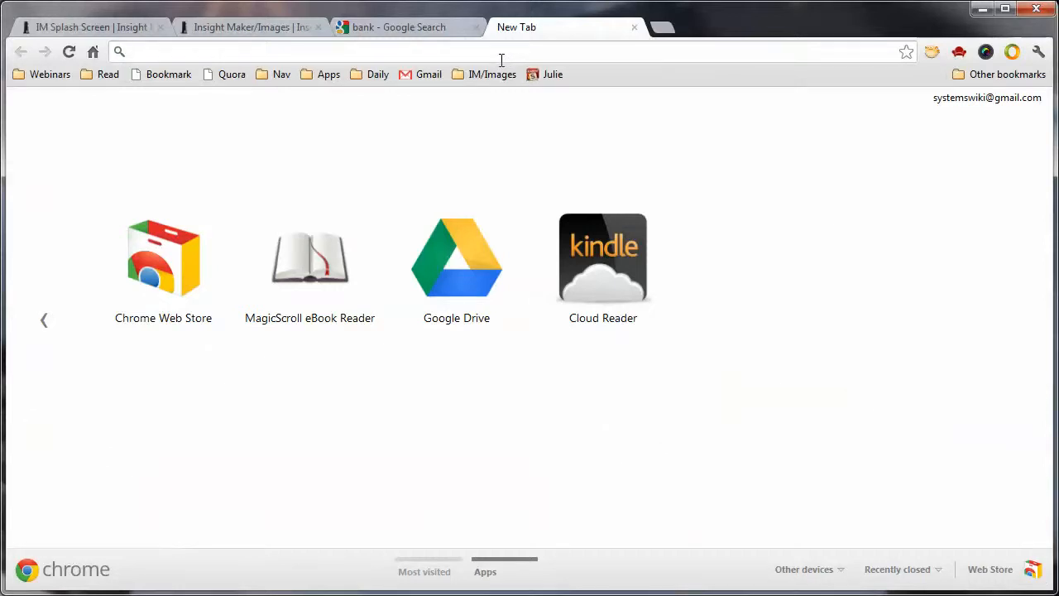
{"action": "key", "text": "ctrl+v"}
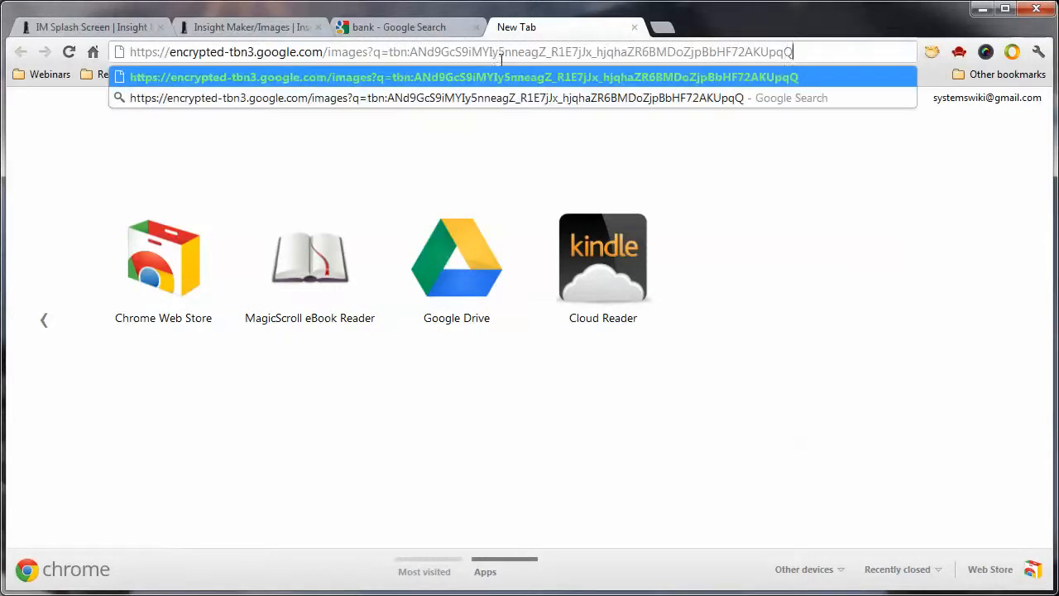
{"action": "left_click", "coordinate": [635, 29]}
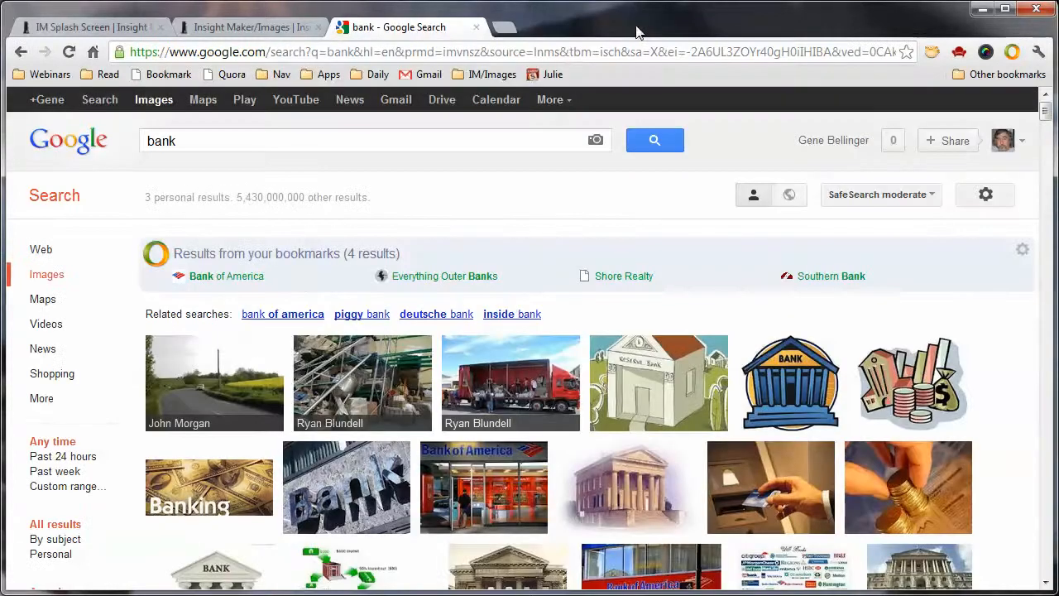
Open the blue BANK building result in a new browser tab and copy the URL of its large image
{"action": "right_click", "coordinate": [782, 376]}
{"action": "left_click", "coordinate": [815, 377]}
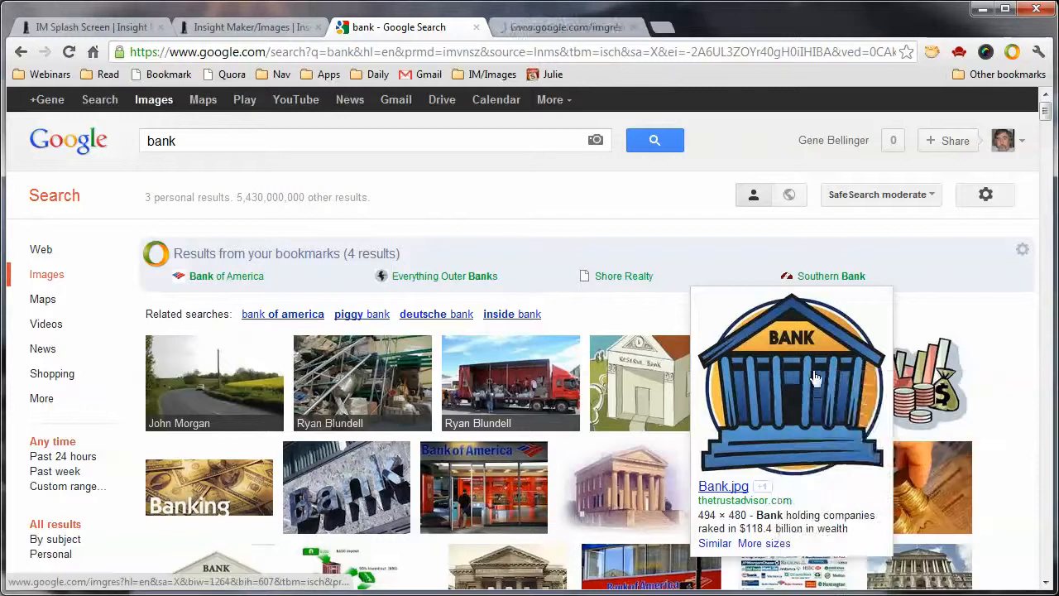
{"action": "left_click", "coordinate": [584, 29]}
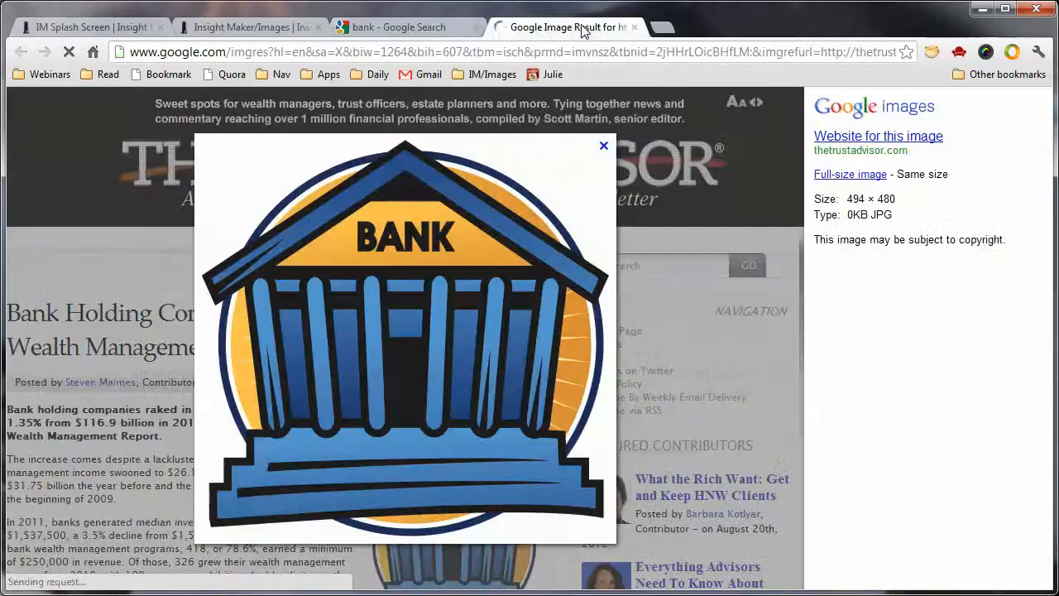
{"action": "right_click", "coordinate": [422, 297]}
{"action": "left_click", "coordinate": [478, 328]}
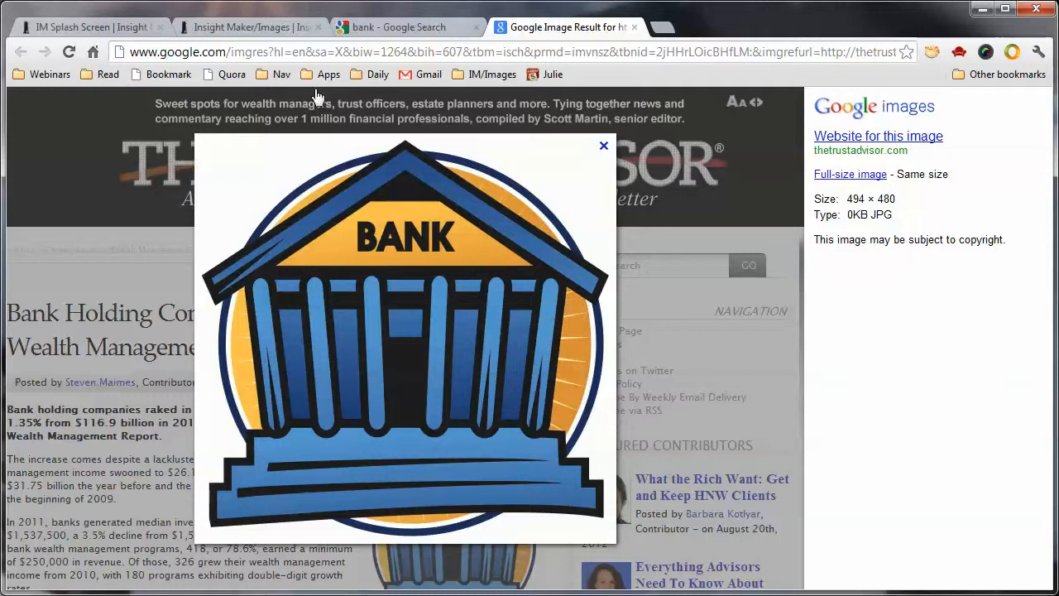
Back in the Insight Maker/Images insight, replace the R4 Growth picture's image with the copied bank image URL
{"action": "left_click", "coordinate": [252, 28]}
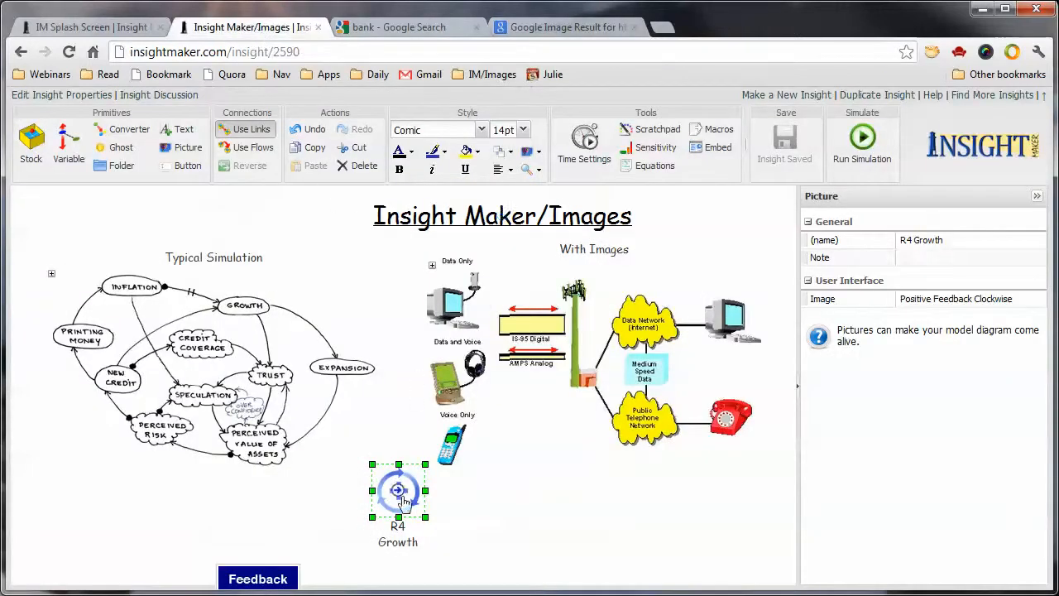
{"action": "left_click", "coordinate": [976, 304]}
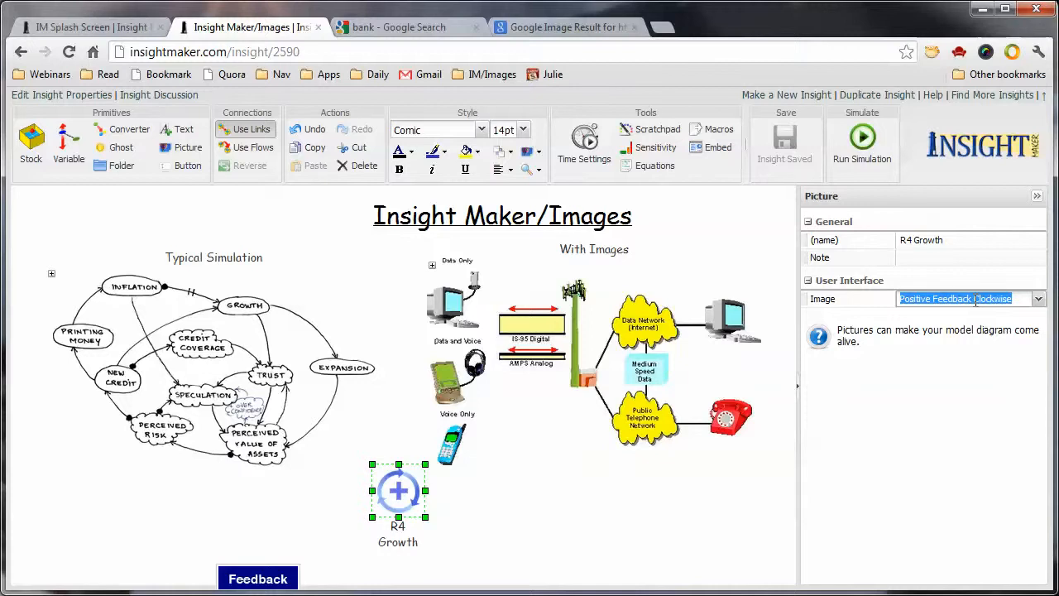
{"action": "key", "text": "ctrl+v"}
{"action": "left_click", "coordinate": [722, 499]}
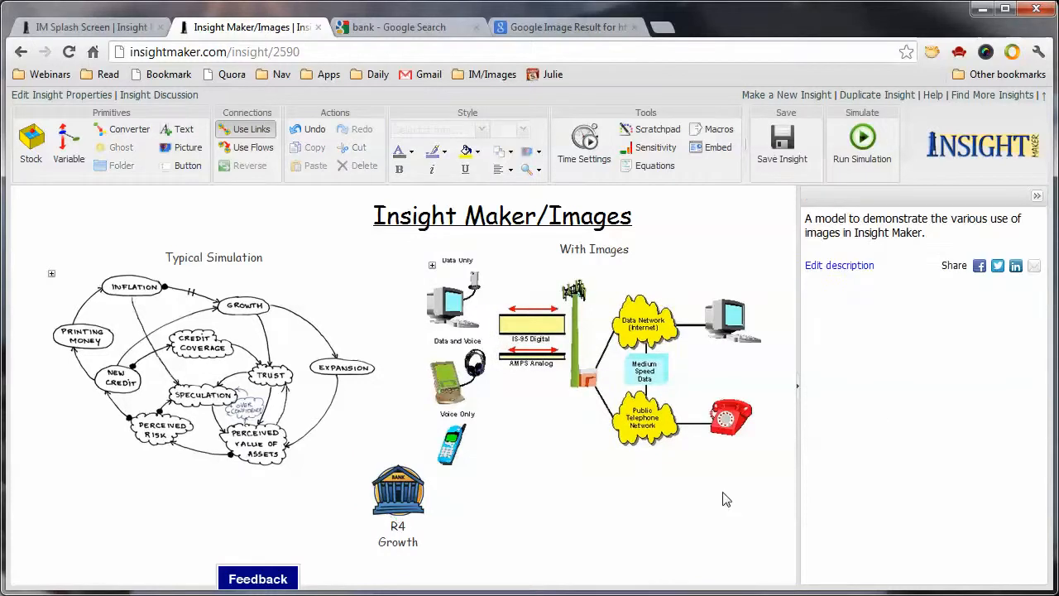
Enlarge the R4 Growth bank picture and move it slightly further left on the canvas
{"action": "left_click", "coordinate": [408, 508]}
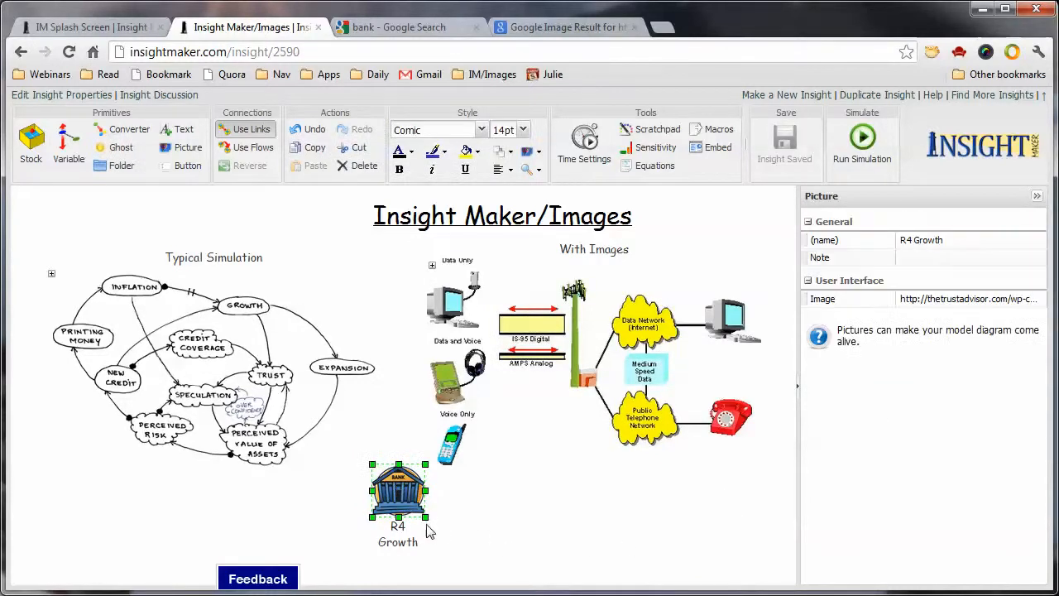
{"action": "left_click_drag", "start_coordinate": [427, 523], "coordinate": [370, 520]}
{"action": "left_click", "coordinate": [523, 522]}
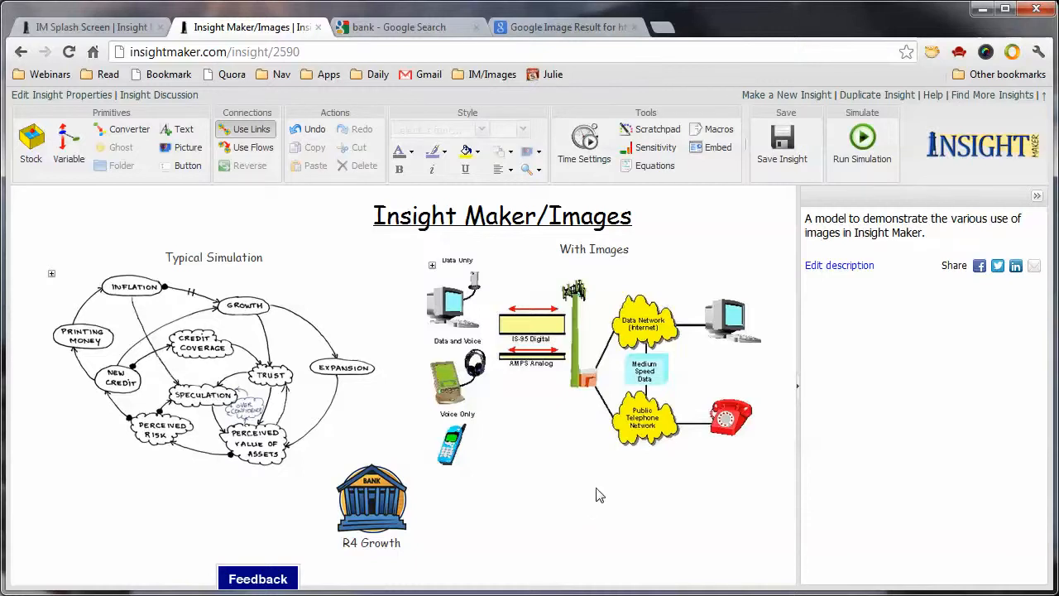
Review the bank image's Google Images result page and return to the Insight Maker/Images insight
{"action": "left_click", "coordinate": [594, 28]}
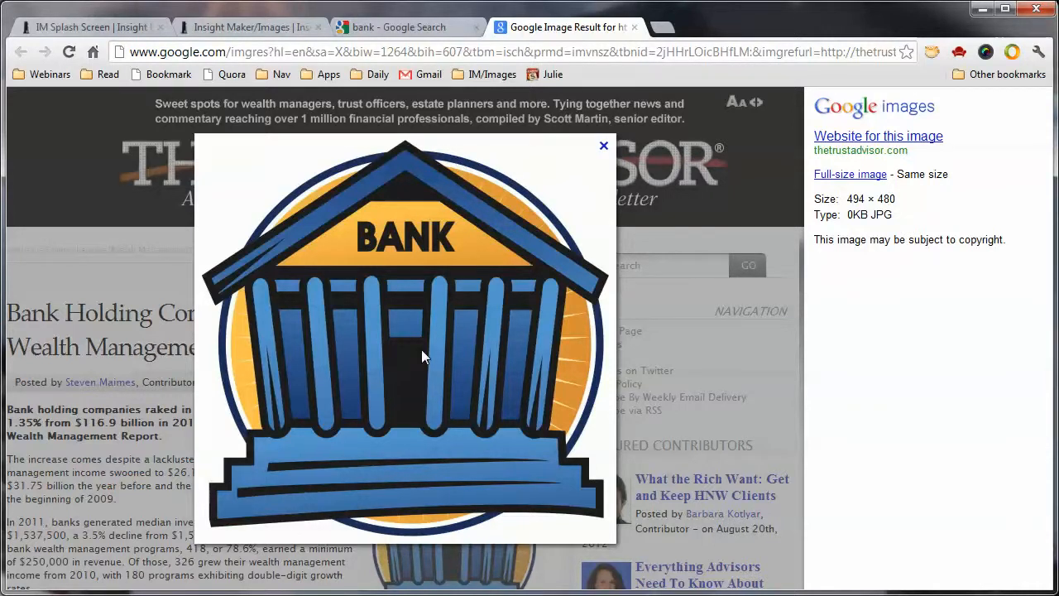
{"action": "left_click", "coordinate": [248, 27]}
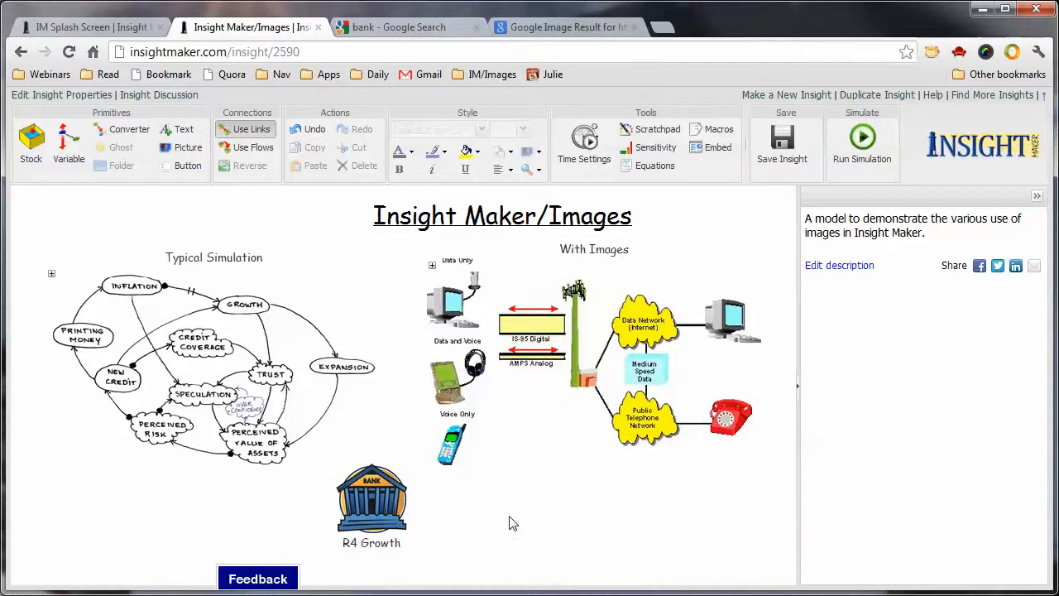
Move the R4 Growth bank picture slightly to the left on the canvas and save the insight
{"action": "mouse_move", "coordinate": [374, 511]}
{"action": "left_click_drag", "start_coordinate": [383, 509], "coordinate": [376, 509]}
{"action": "key", "text": "ctrl+s"}
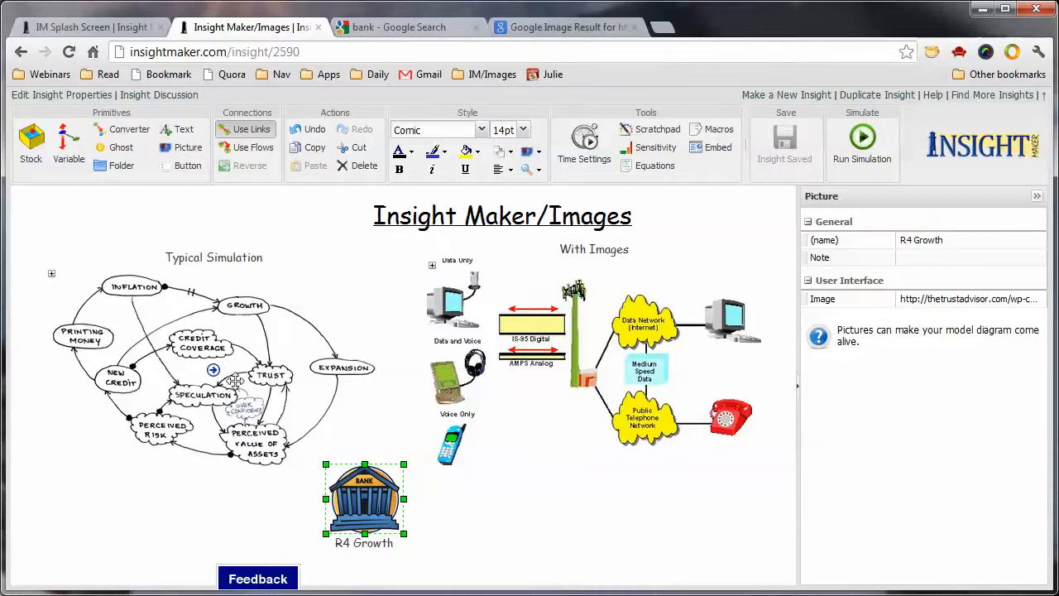
Expand the Typical Simulation and With Images folders to reveal their contents, and save the insight
{"action": "left_click", "coordinate": [149, 349]}
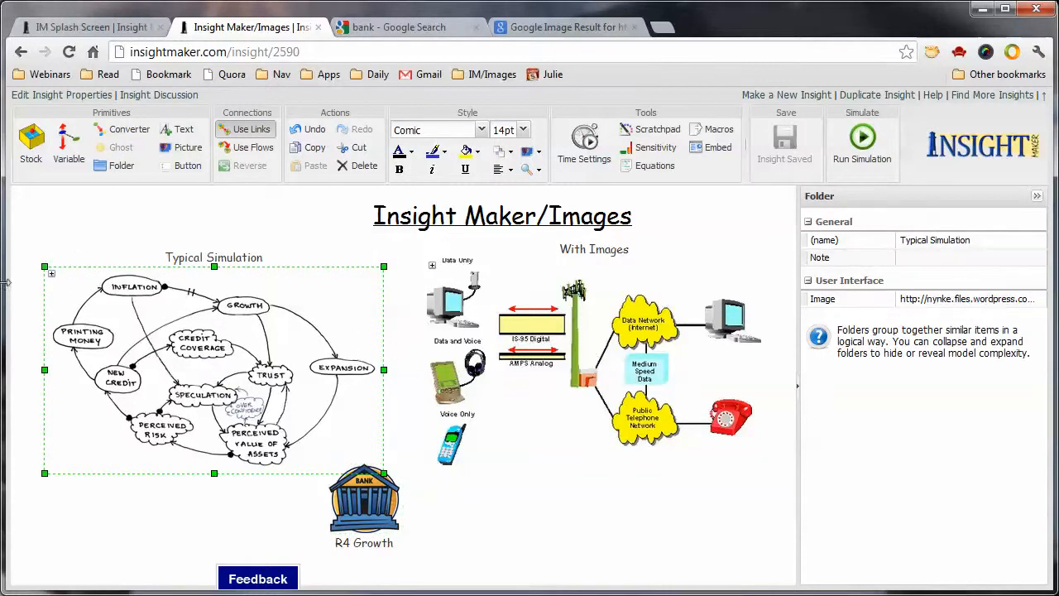
{"action": "left_click", "coordinate": [51, 276]}
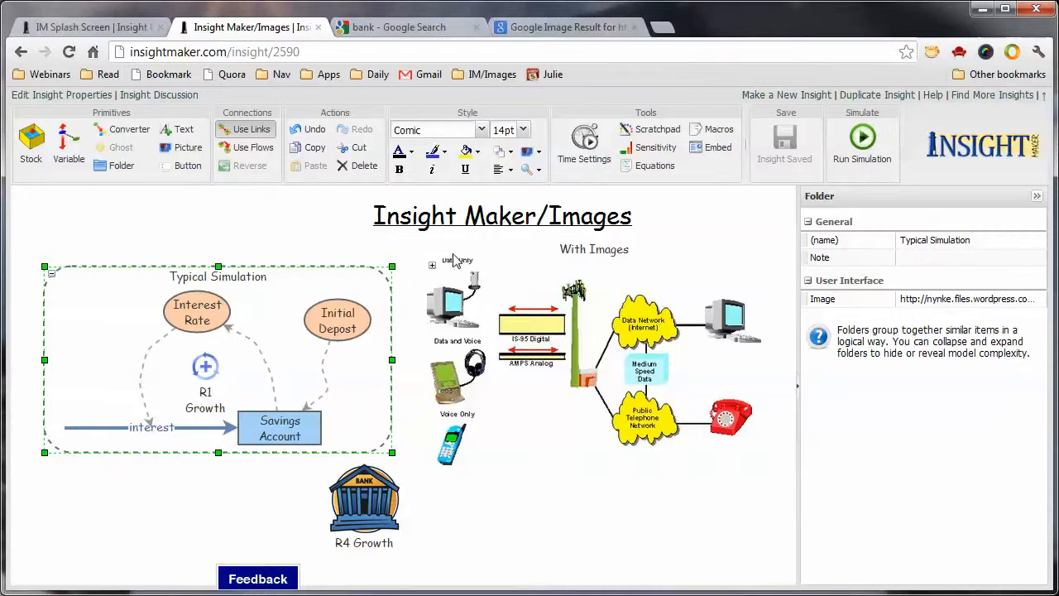
{"action": "left_click", "coordinate": [432, 270]}
{"action": "left_click", "coordinate": [432, 269]}
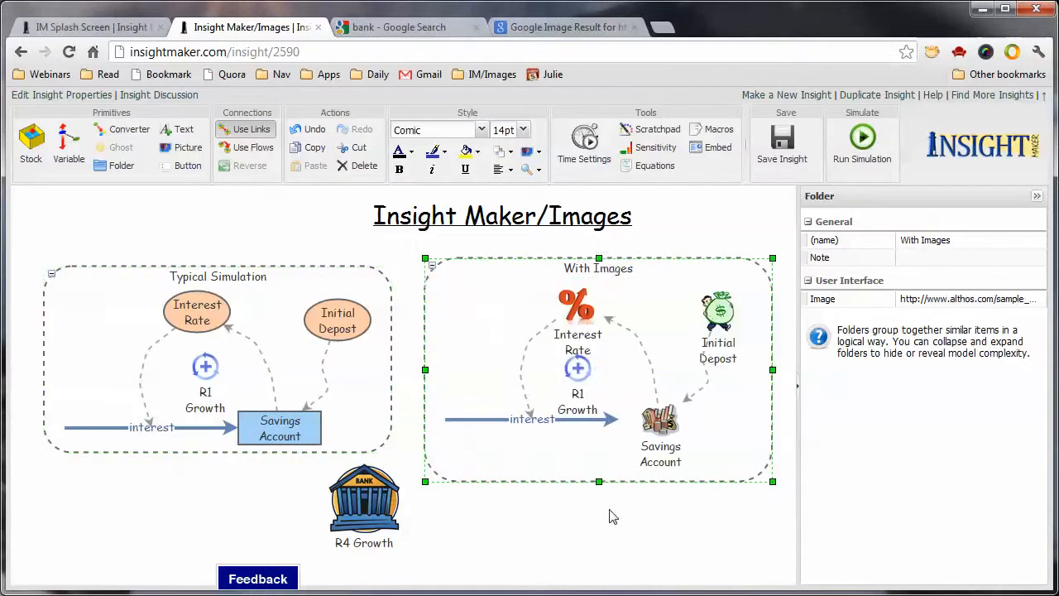
{"action": "key", "text": "ctrl+s"}
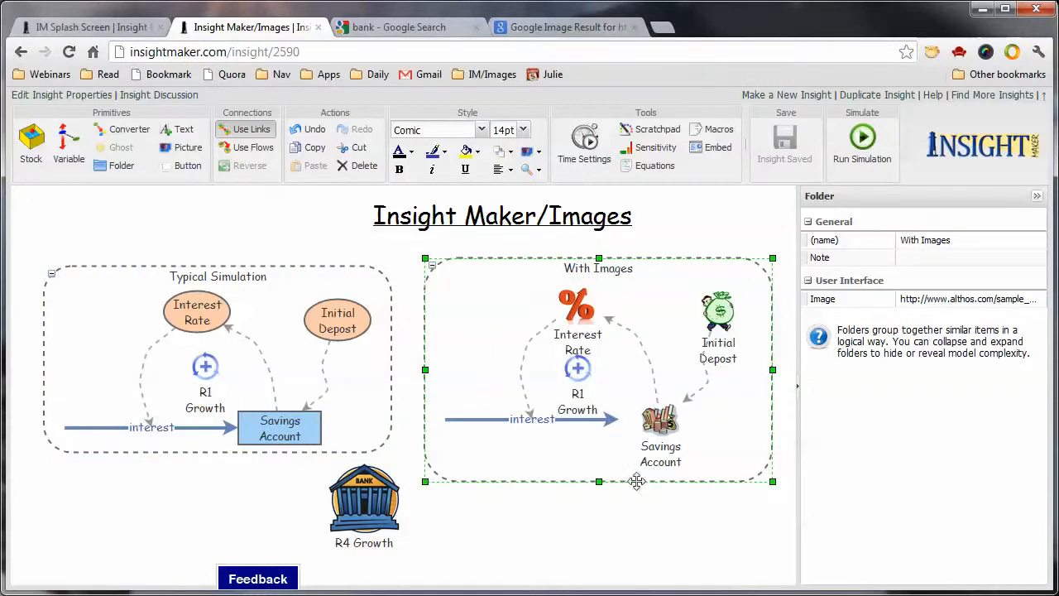
Try the top, right and left label positions on the Initial Depost variable in the With Images folder
{"action": "mouse_move", "coordinate": [729, 327]}
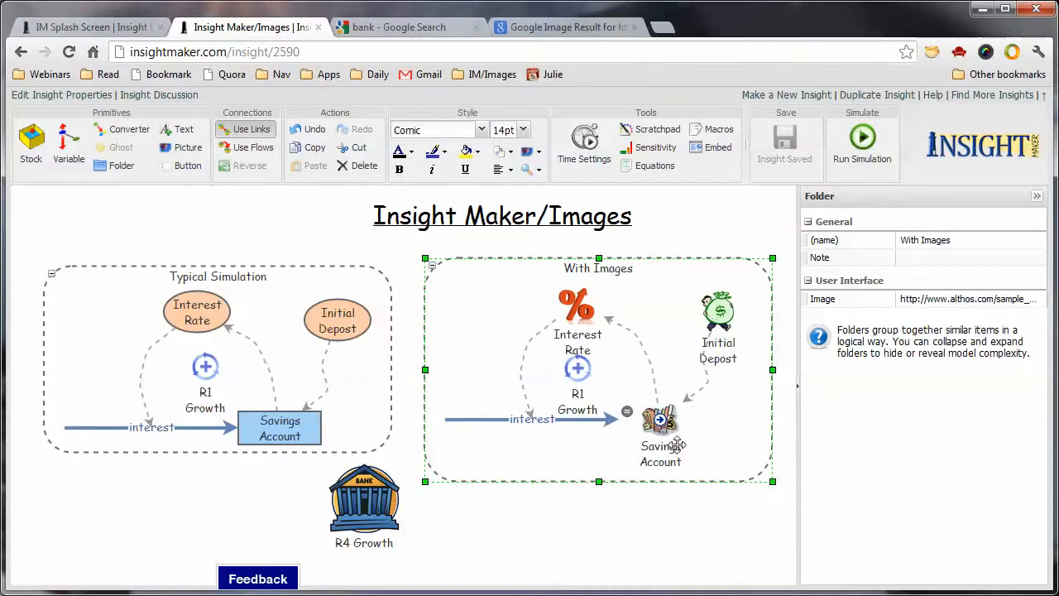
{"action": "left_click", "coordinate": [729, 328]}
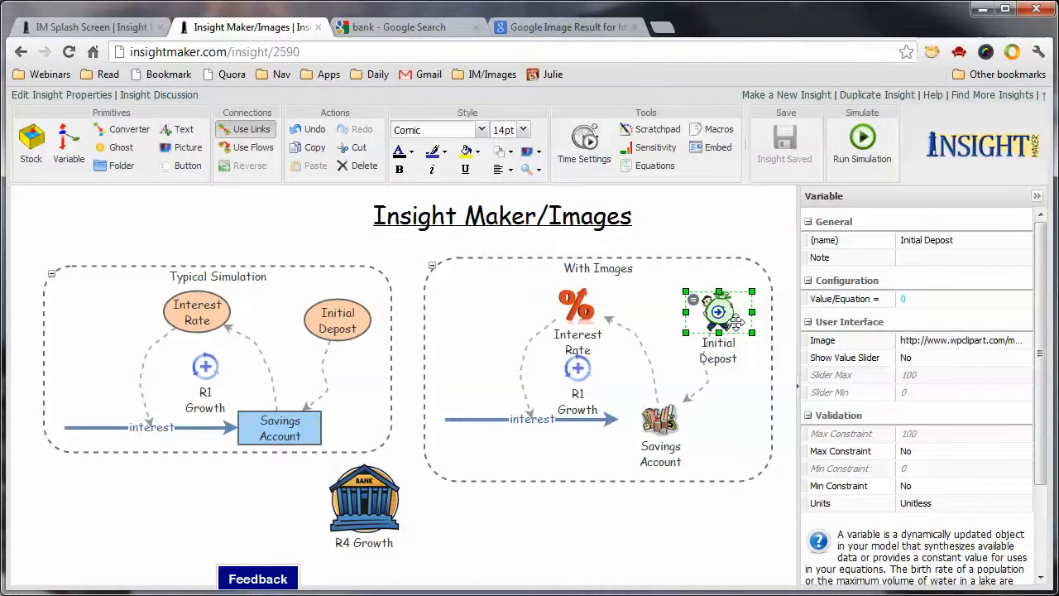
{"action": "left_click", "coordinate": [511, 170]}
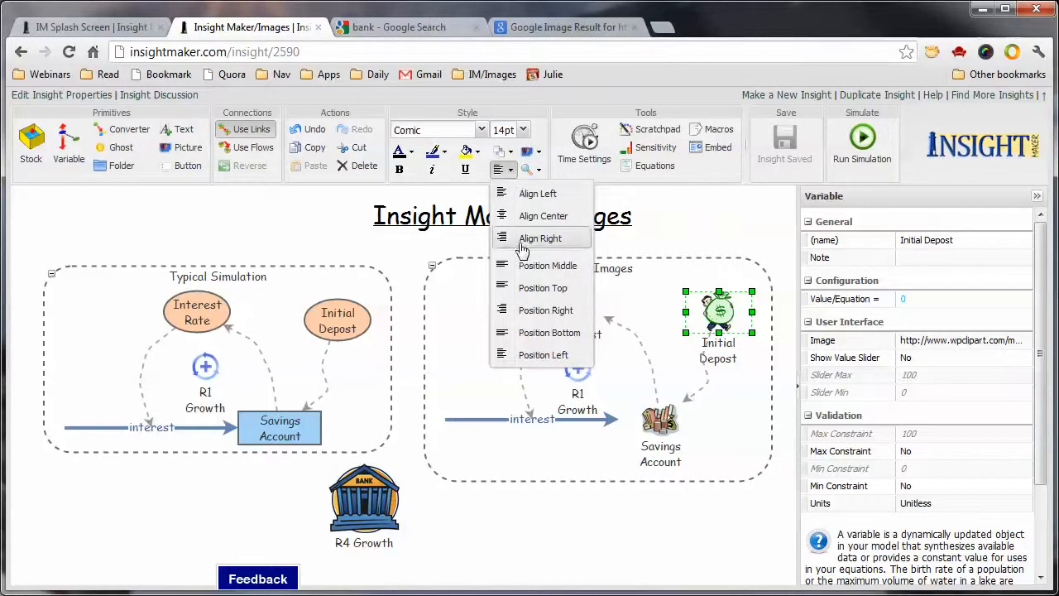
{"action": "left_click", "coordinate": [525, 288]}
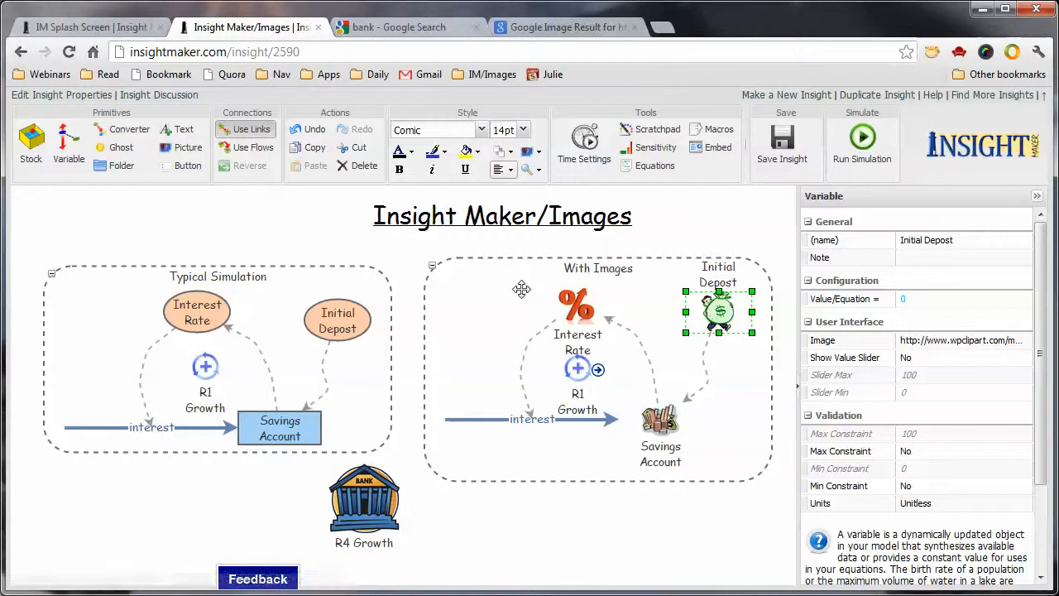
{"action": "left_click", "coordinate": [510, 172]}
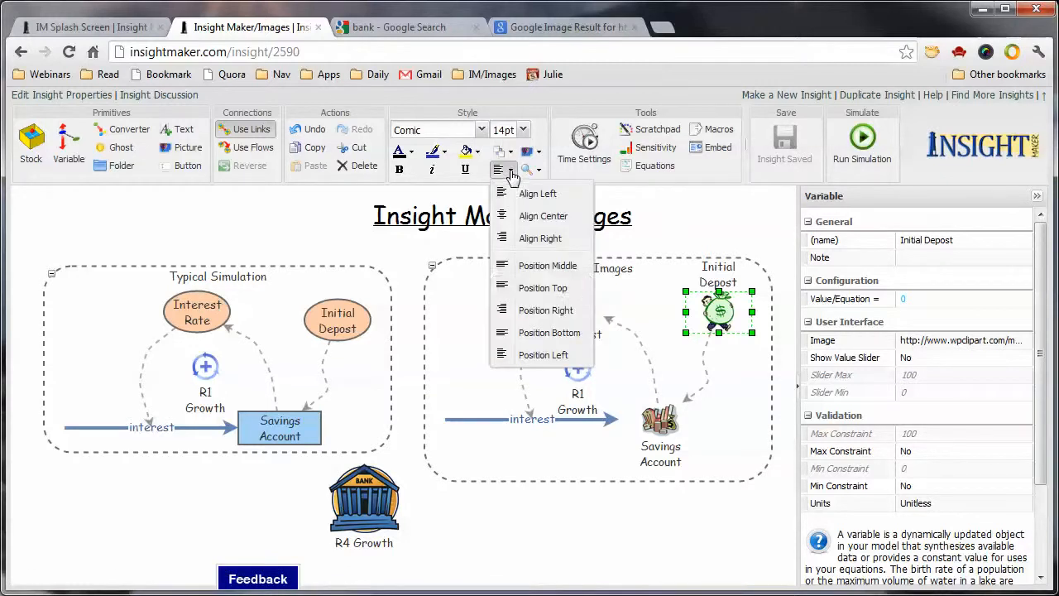
{"action": "left_click", "coordinate": [525, 311]}
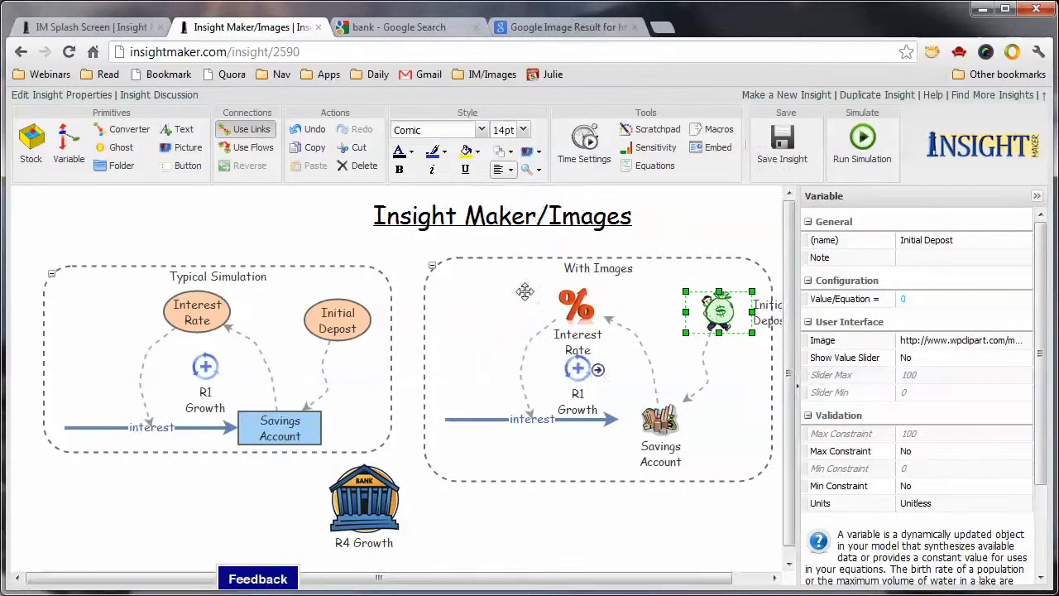
{"action": "left_click", "coordinate": [504, 170]}
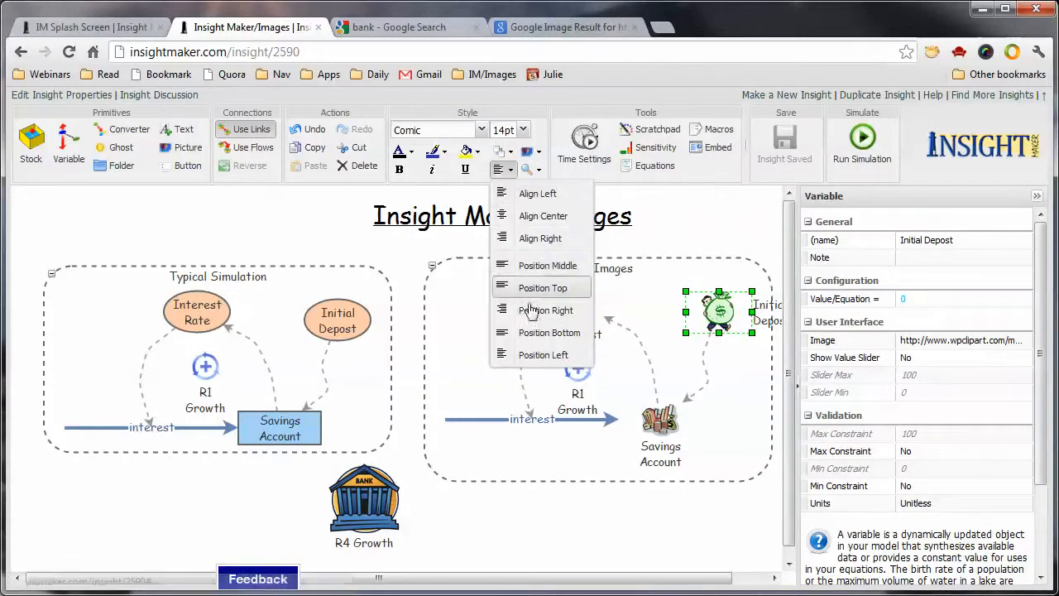
{"action": "left_click", "coordinate": [531, 354]}
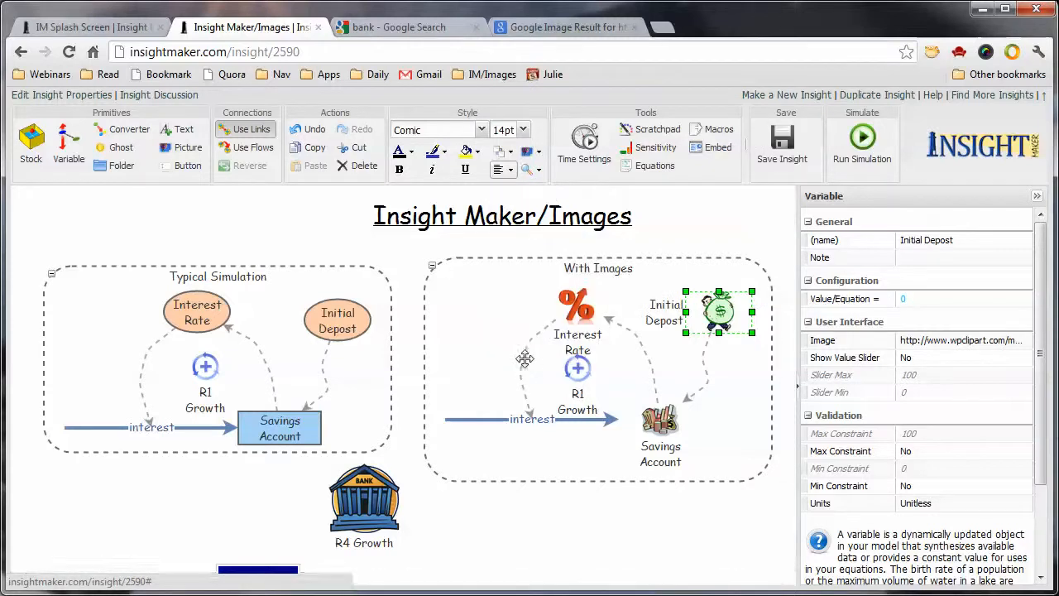
Try the middle label position on the Initial Depost variable, and return the label to the bottom position
{"action": "left_click", "coordinate": [505, 171]}
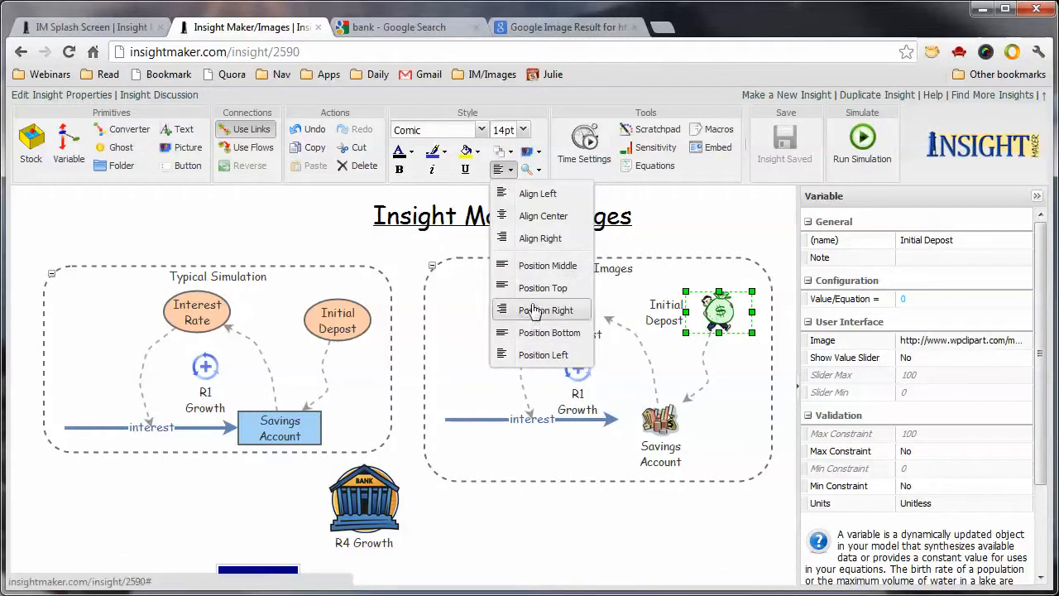
{"action": "left_click", "coordinate": [545, 273]}
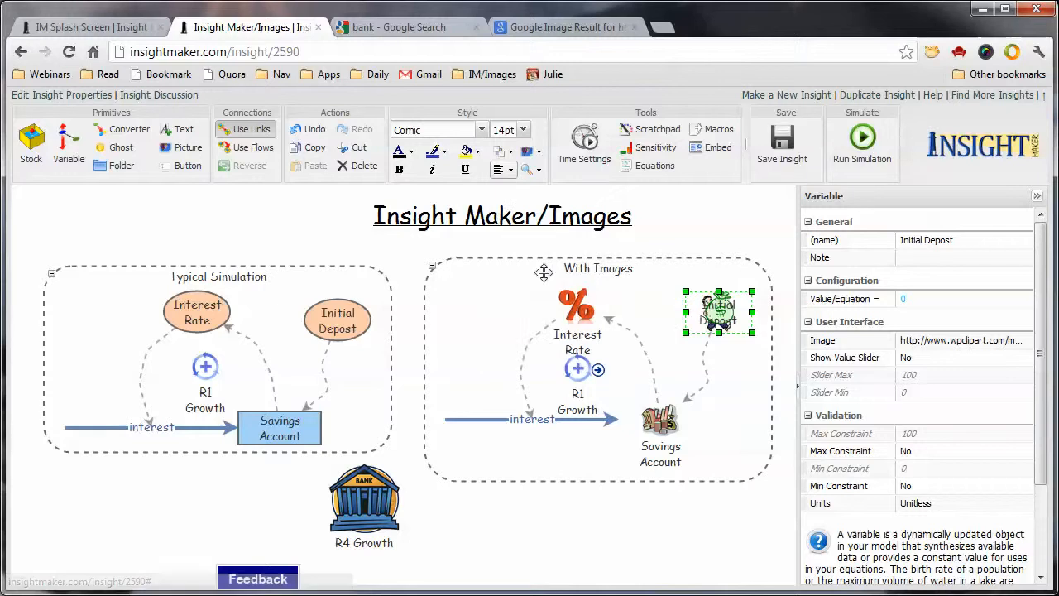
{"action": "left_click", "coordinate": [503, 169]}
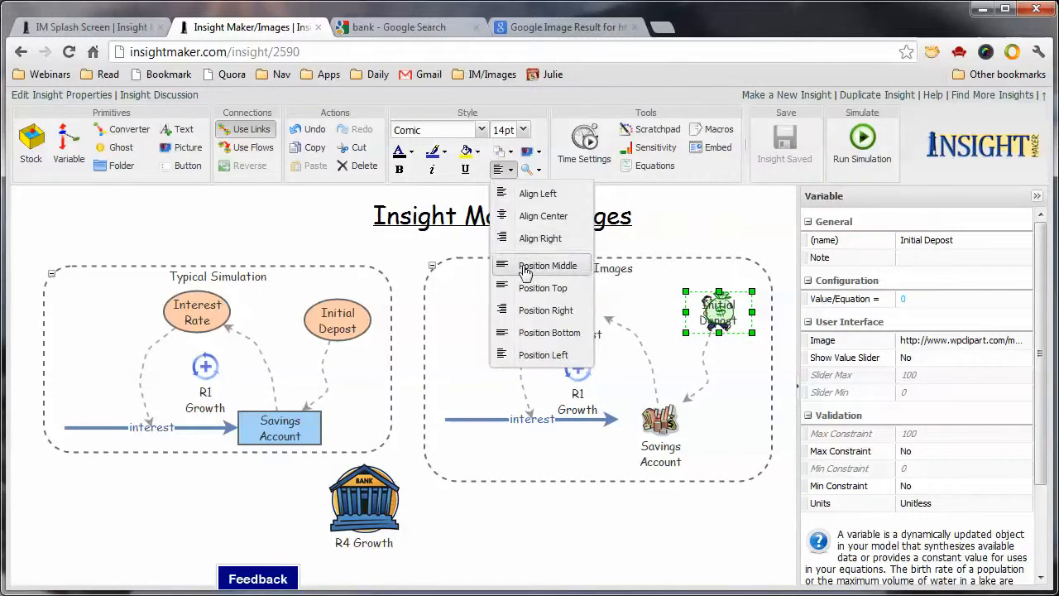
{"action": "left_click", "coordinate": [527, 332]}
{"action": "left_click", "coordinate": [662, 530]}
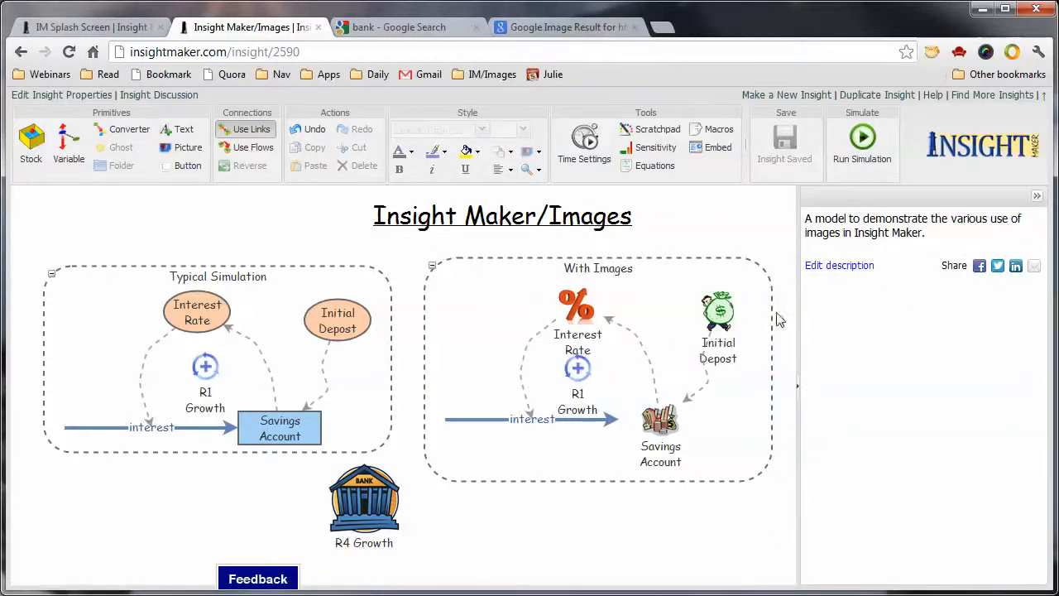
Switch to the Google image search for bank and search for "airplane" images instead
{"action": "left_click", "coordinate": [433, 25]}
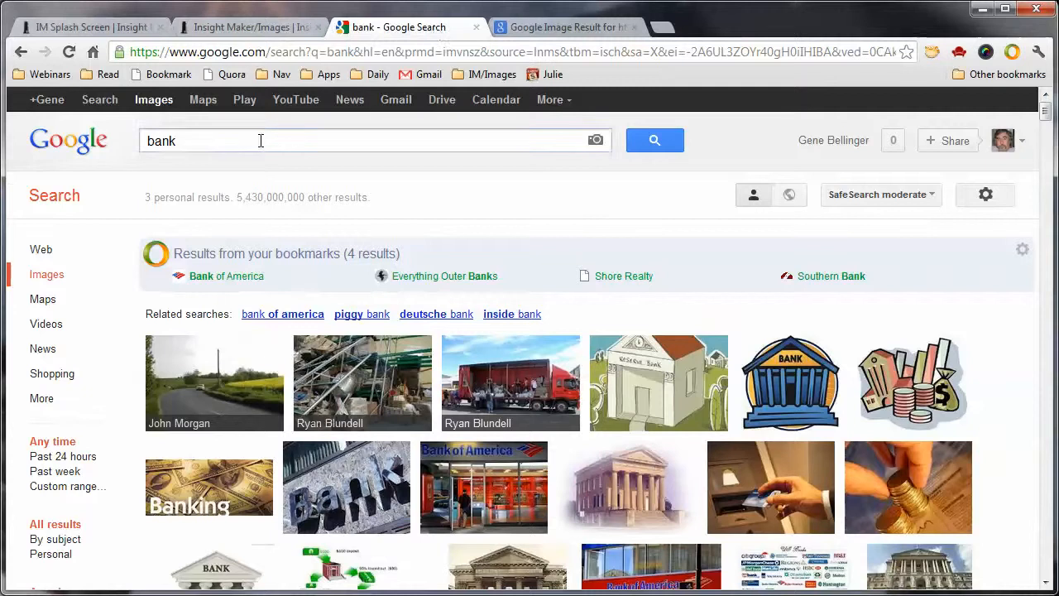
{"action": "left_click_drag", "start_coordinate": [210, 142], "coordinate": [149, 137]}
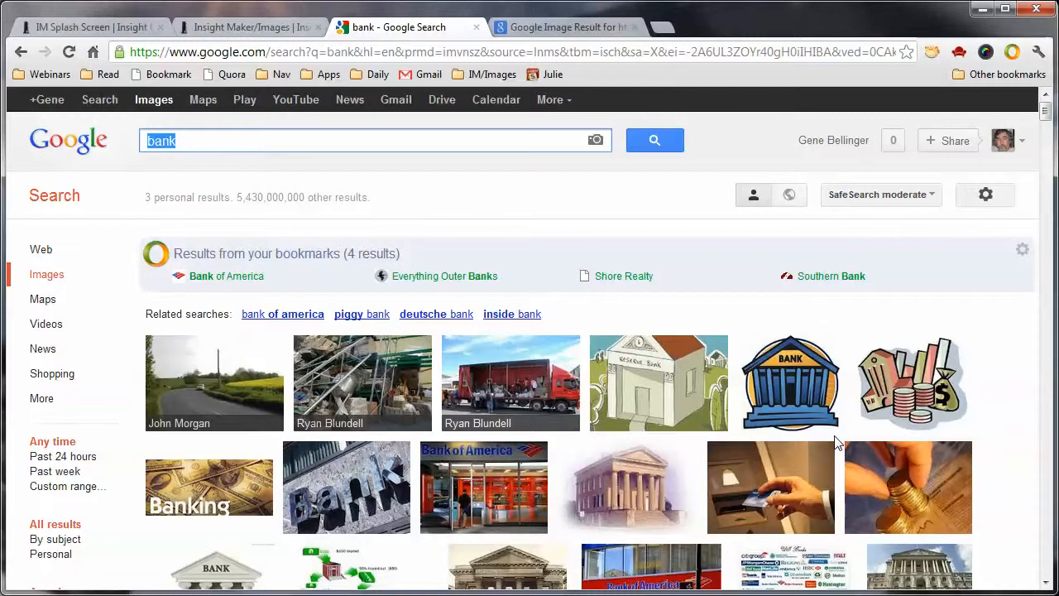
{"action": "type", "text": "airplane"}
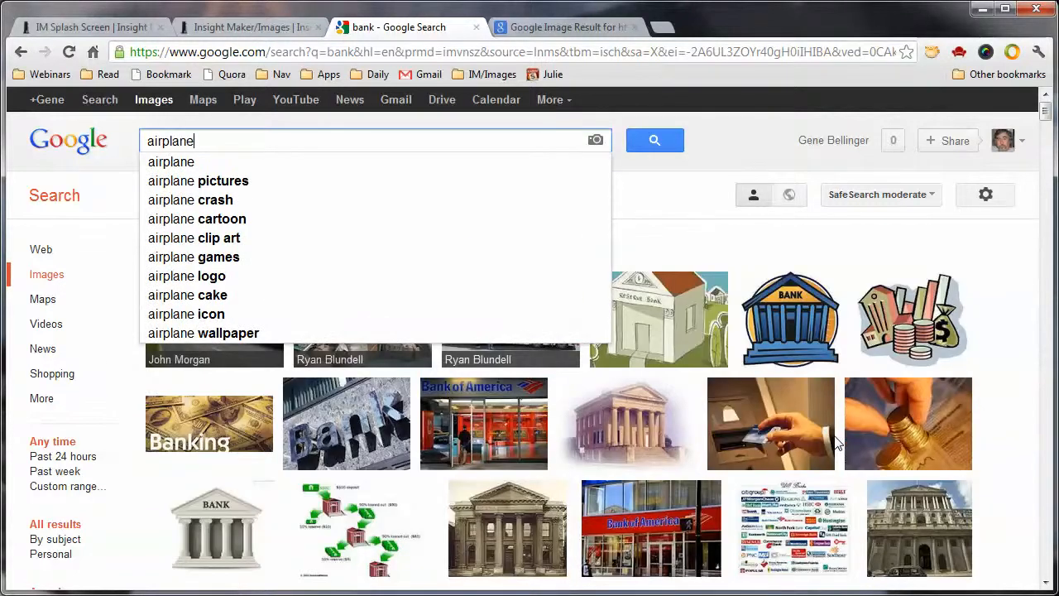
{"action": "key", "text": "Return"}
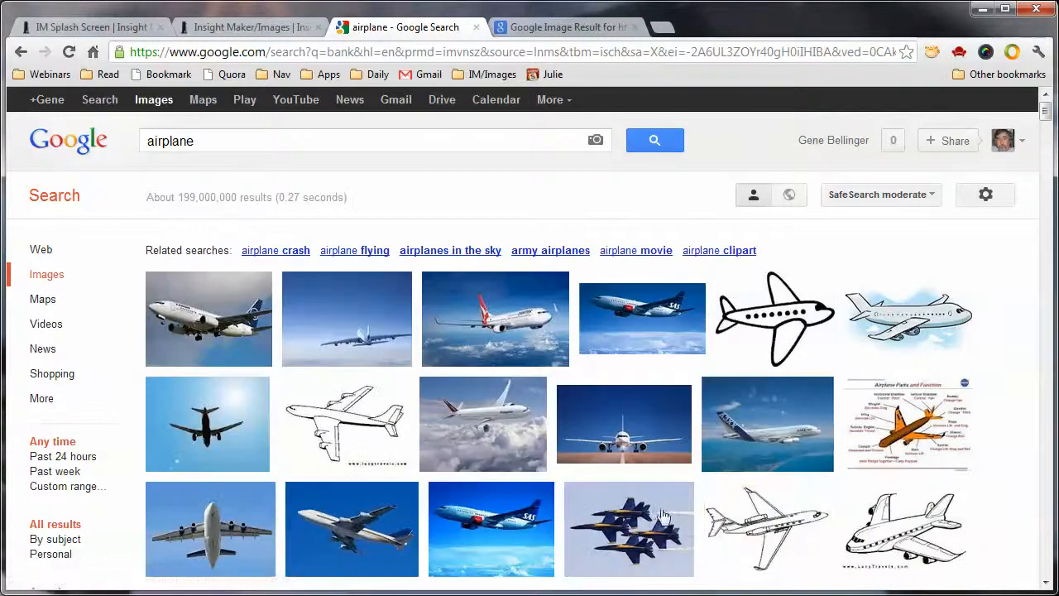
Open the simple black-and-white airplane drawing with round windows in a new browser tab and copy the URL of its large image
{"action": "right_click", "coordinate": [789, 318]}
{"action": "left_click", "coordinate": [853, 327]}
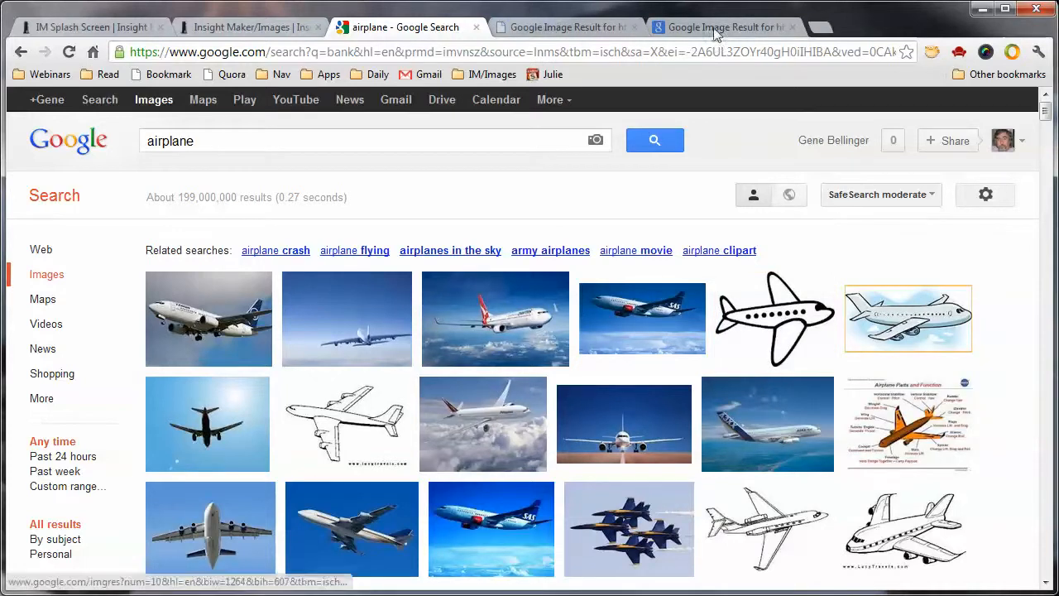
{"action": "left_click", "coordinate": [571, 27]}
{"action": "right_click", "coordinate": [425, 296]}
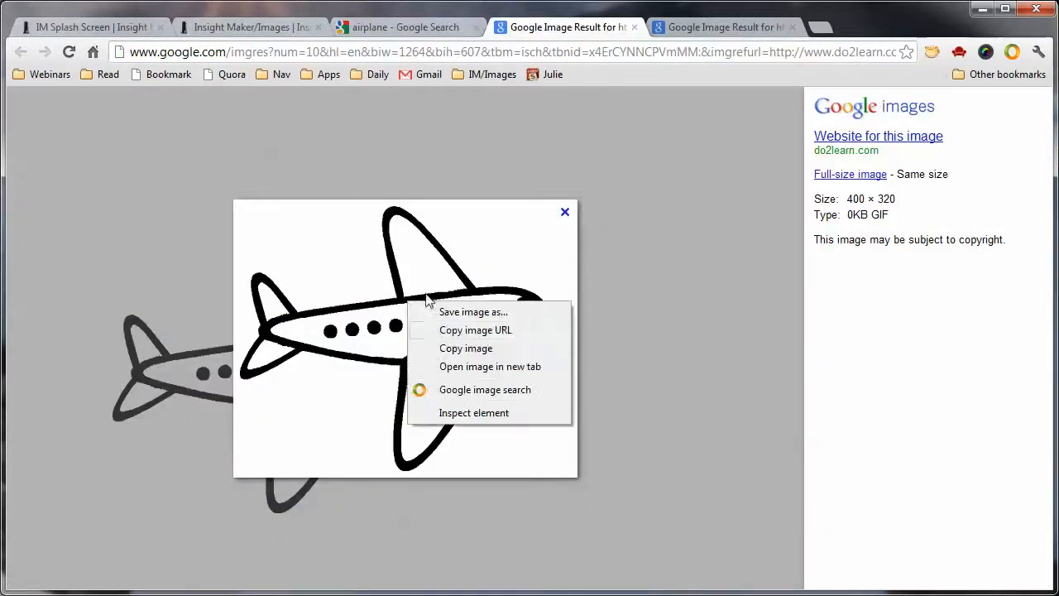
{"action": "left_click", "coordinate": [509, 334]}
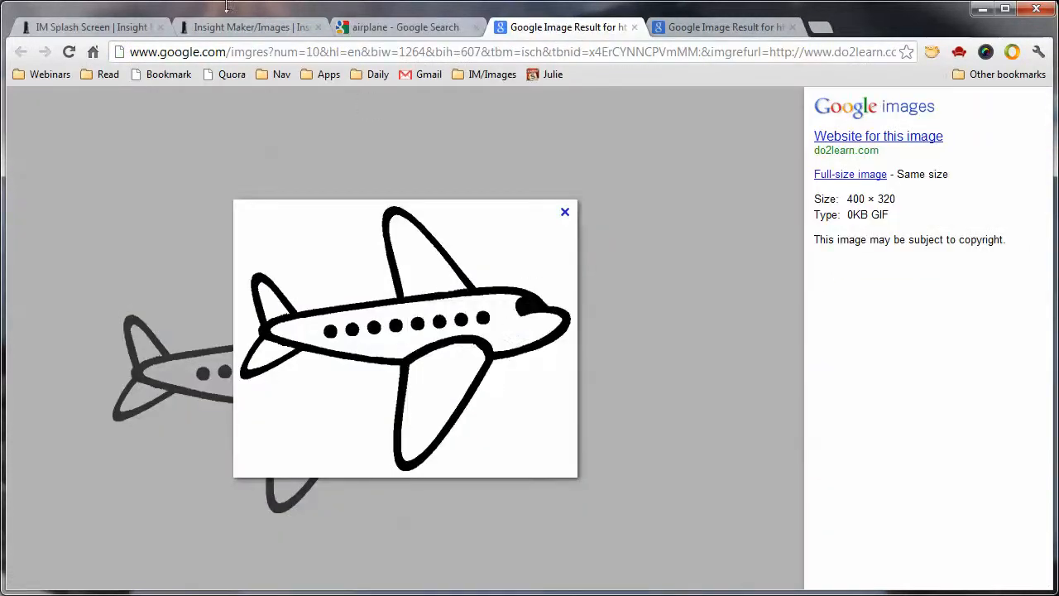
Back in the Insight Maker/Images insight, replace the R4 Growth picture's bank image with the copied airplane image URL
{"action": "left_click", "coordinate": [251, 28]}
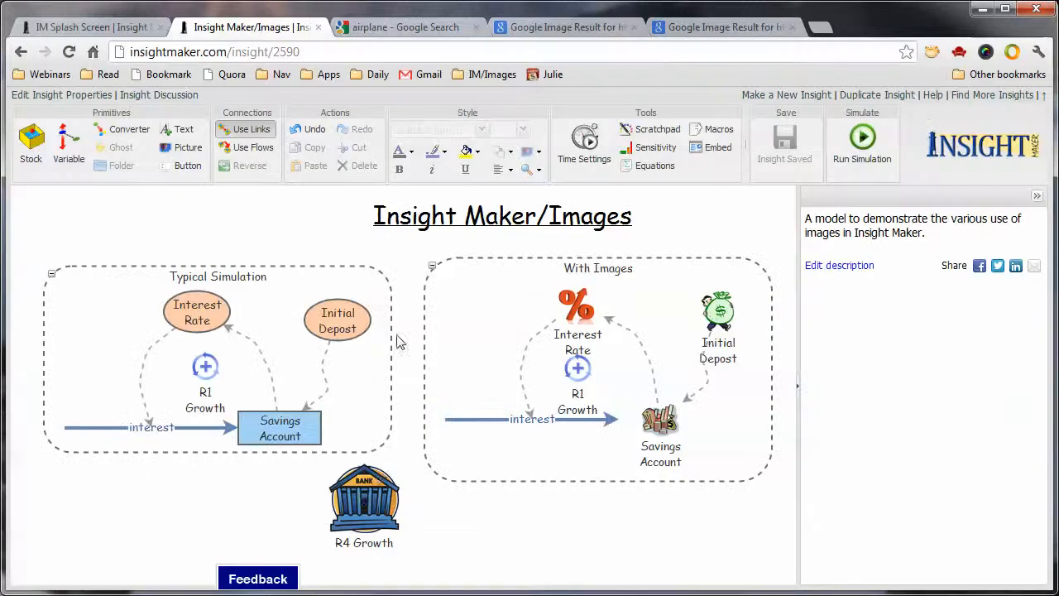
{"action": "left_click", "coordinate": [372, 488]}
{"action": "left_click", "coordinate": [962, 301]}
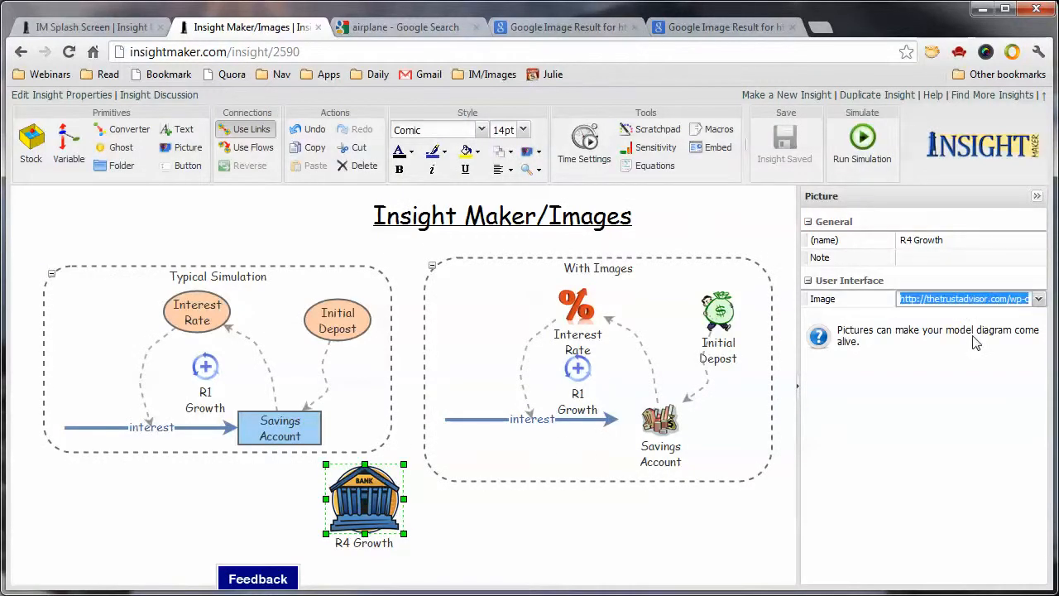
{"action": "key", "text": "ctrl+v"}
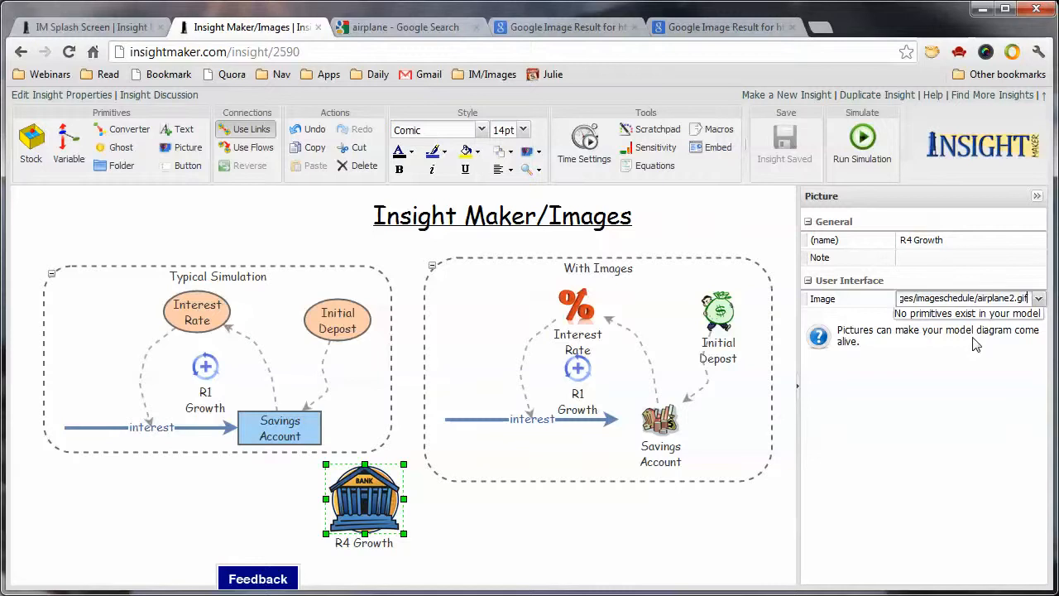
{"action": "key", "text": "Return"}
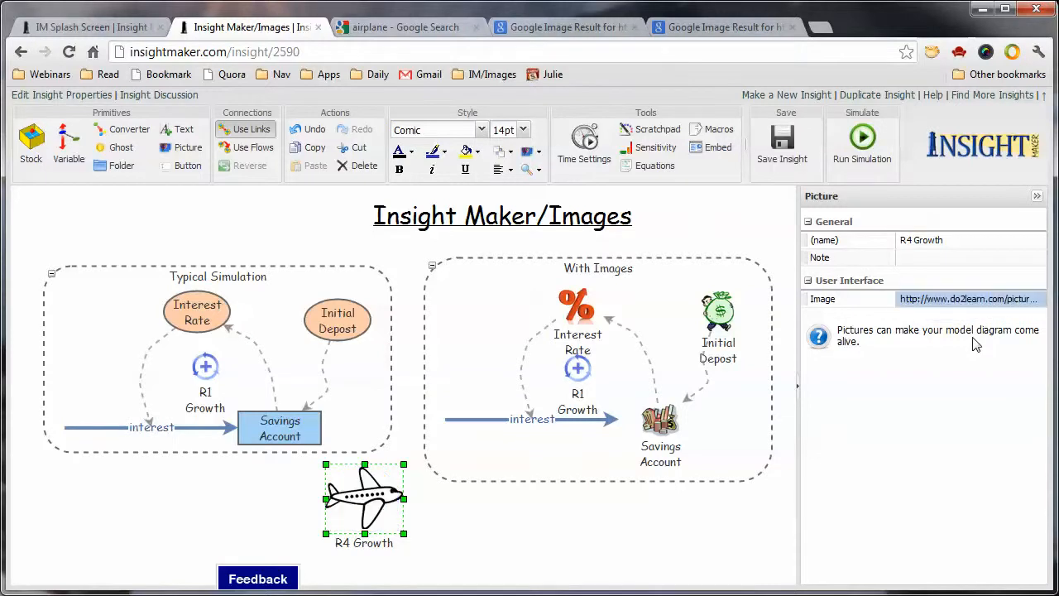
{"action": "left_click", "coordinate": [542, 555]}
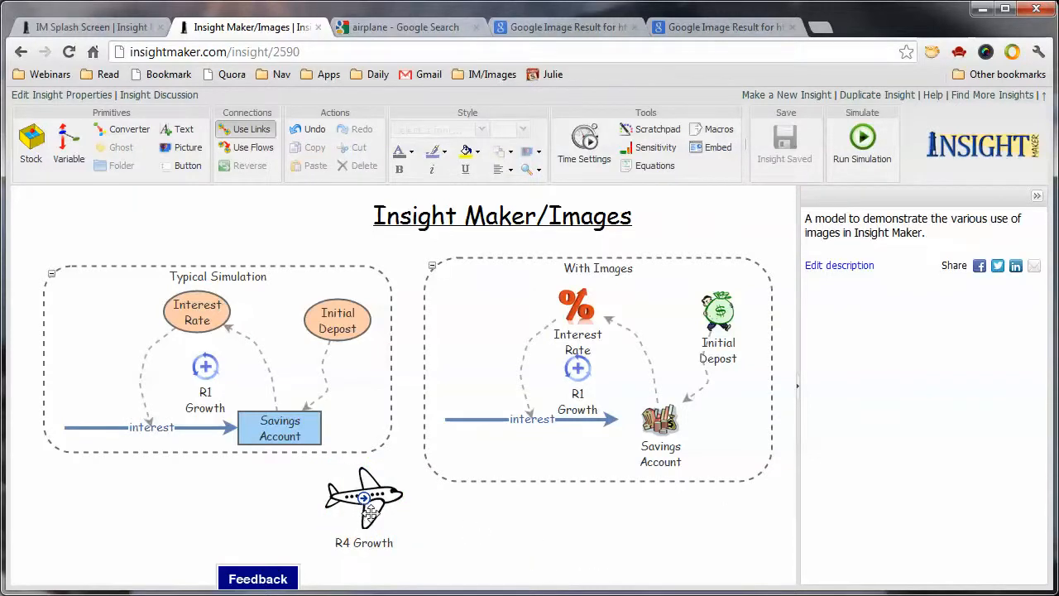